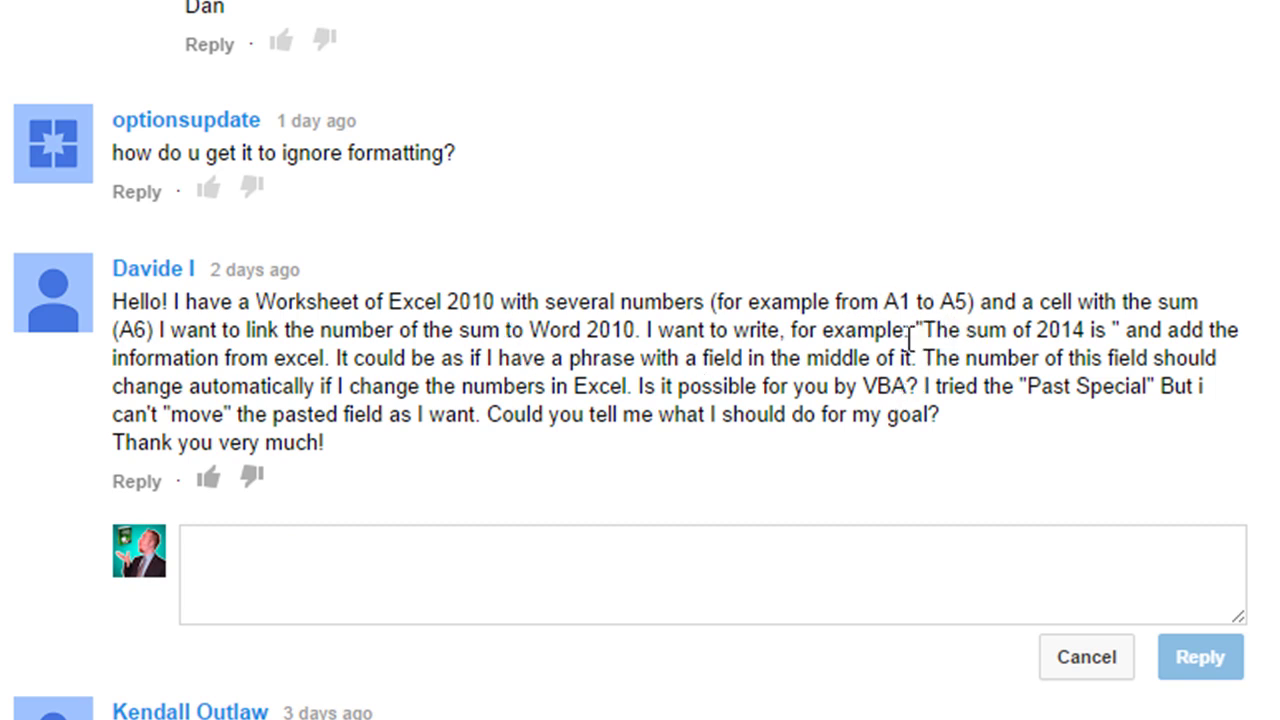
# Highlight the phrase 'The sum of 2014 is', then open Excel To WORD part 2.xlsm from Explorer
pyautogui.moveTo(922, 331); pyautogui.dragTo(1110, 326)
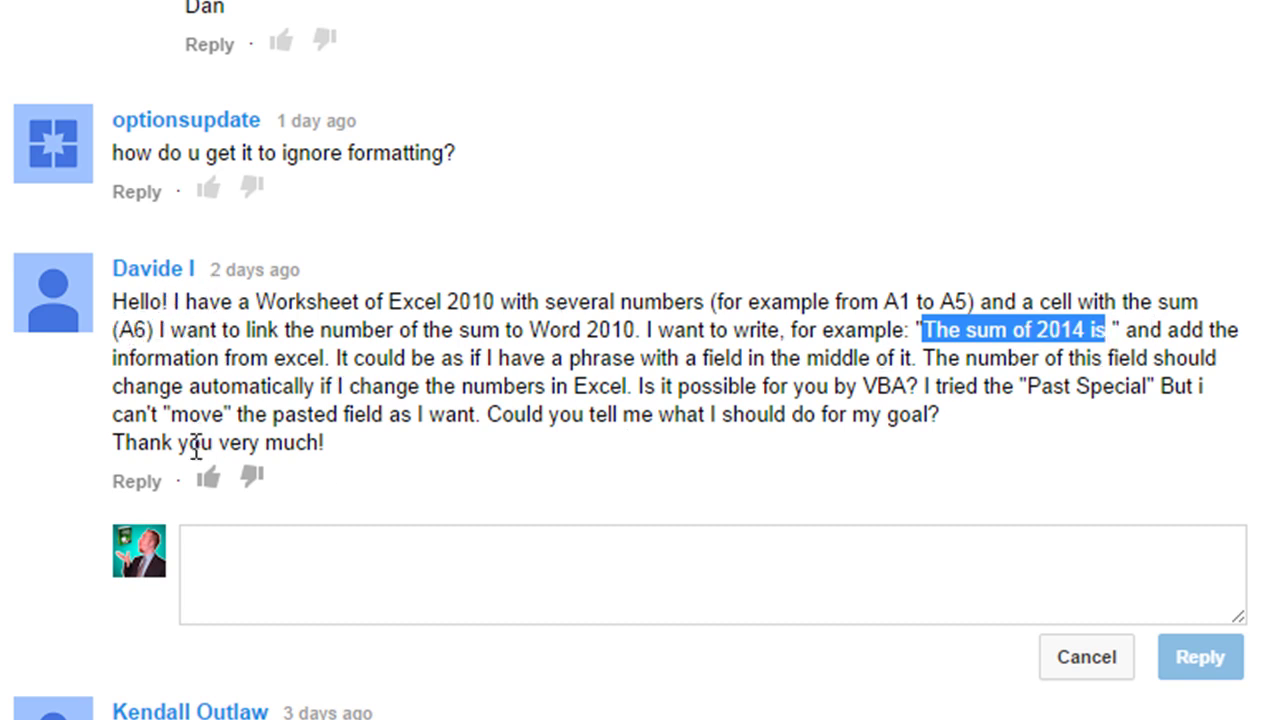
pyautogui.click(398, 386)
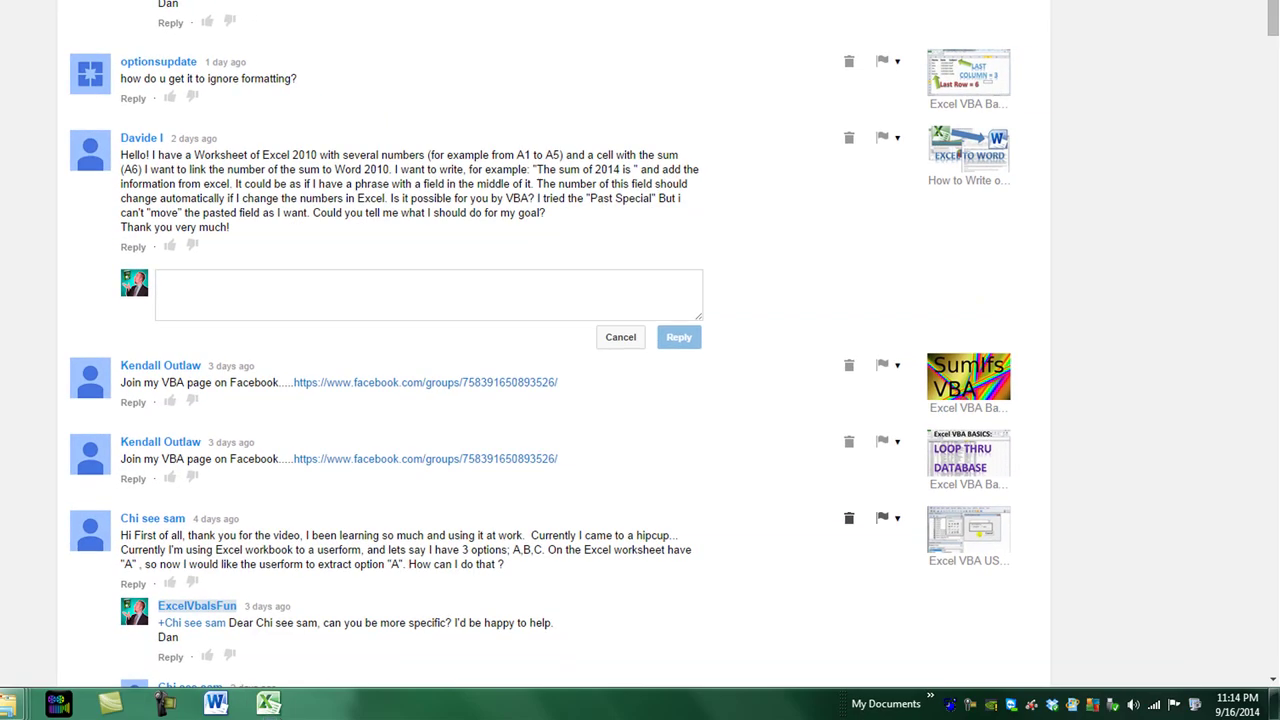
pyautogui.moveTo(110, 703)
pyautogui.click(466, 584)
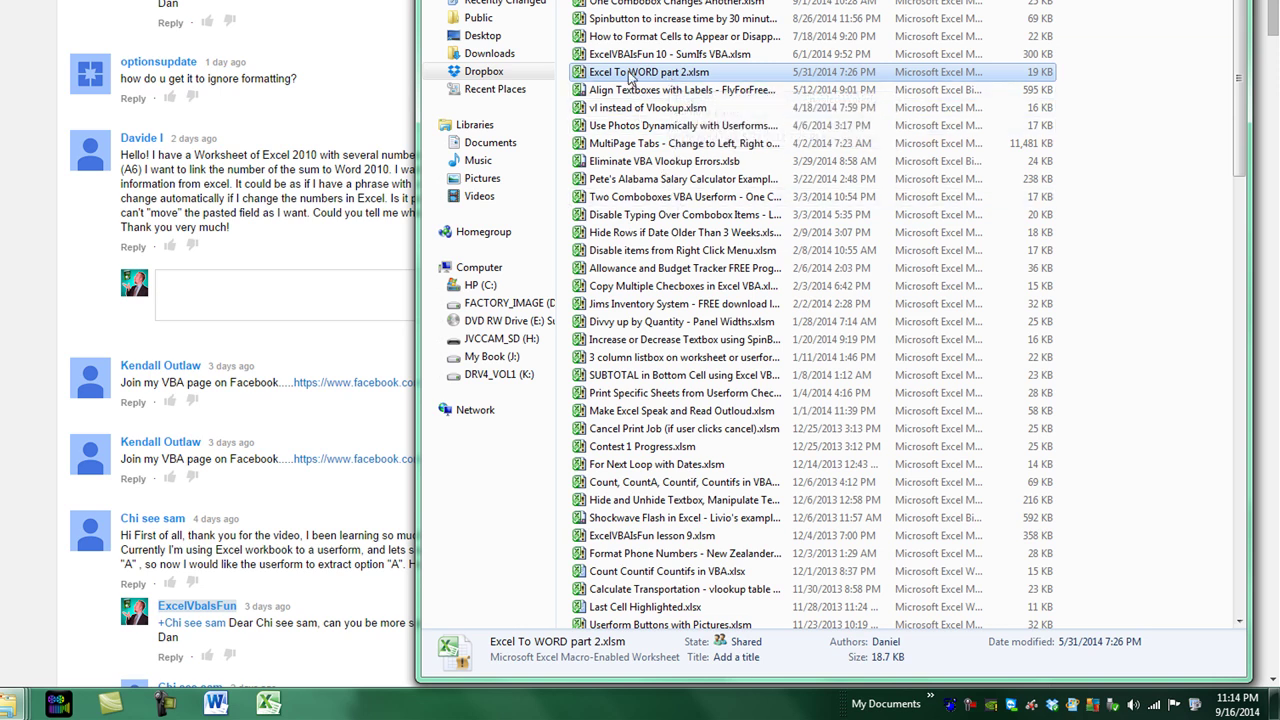
pyautogui.moveTo(650, 72)
pyautogui.doubleClick(680, 72)
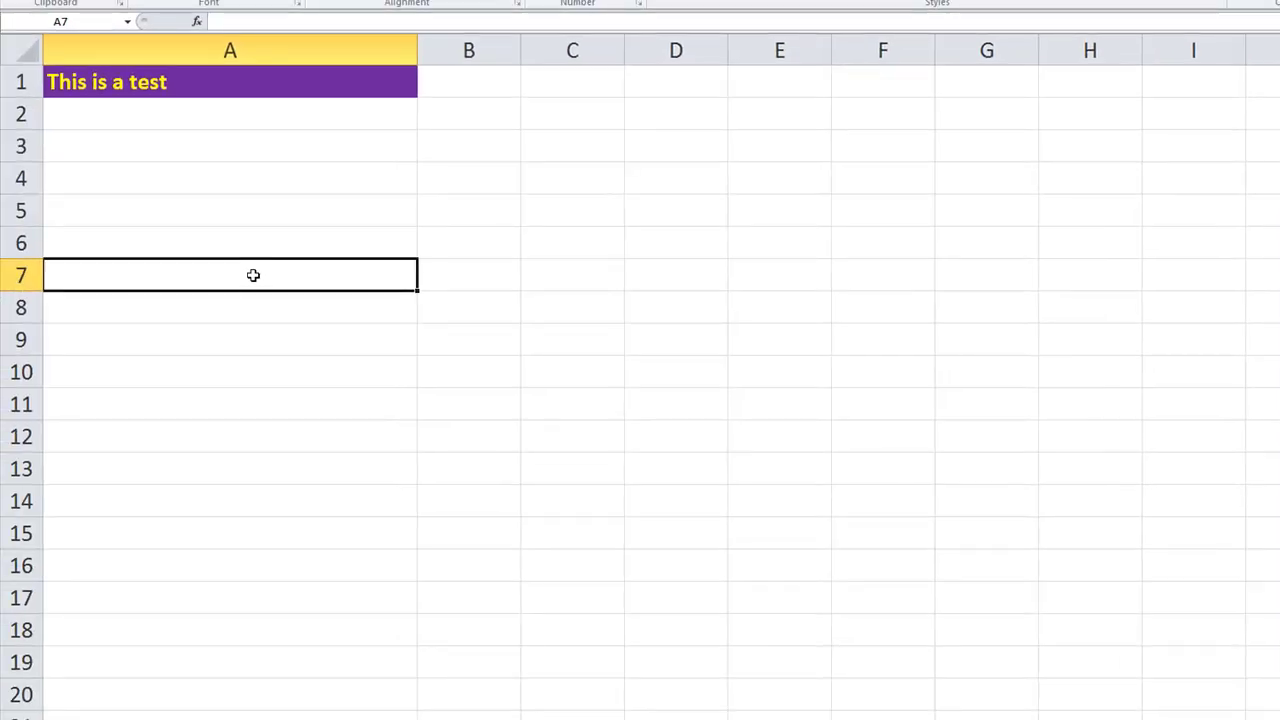
# In the VBA editor, step through the CreateNewWordDoc macro past the line making Word visible
pyautogui.hotkey('alt', 'F11')
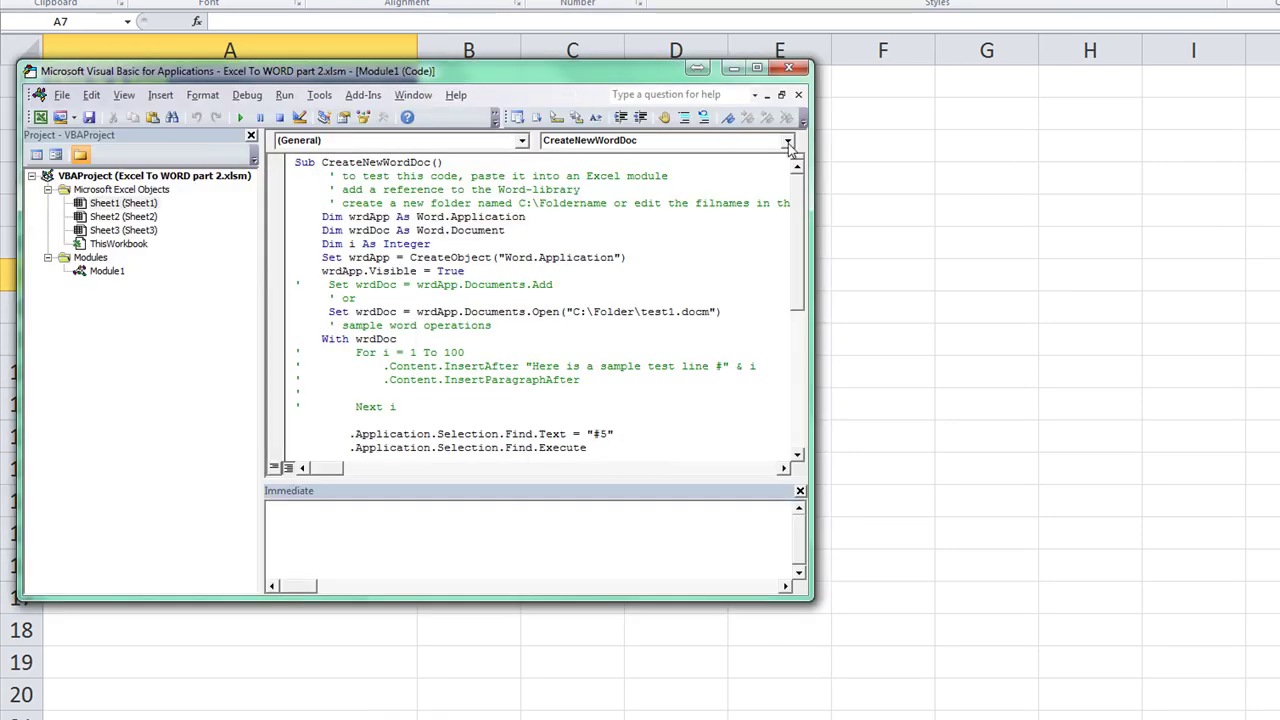
pyautogui.click(520, 218)
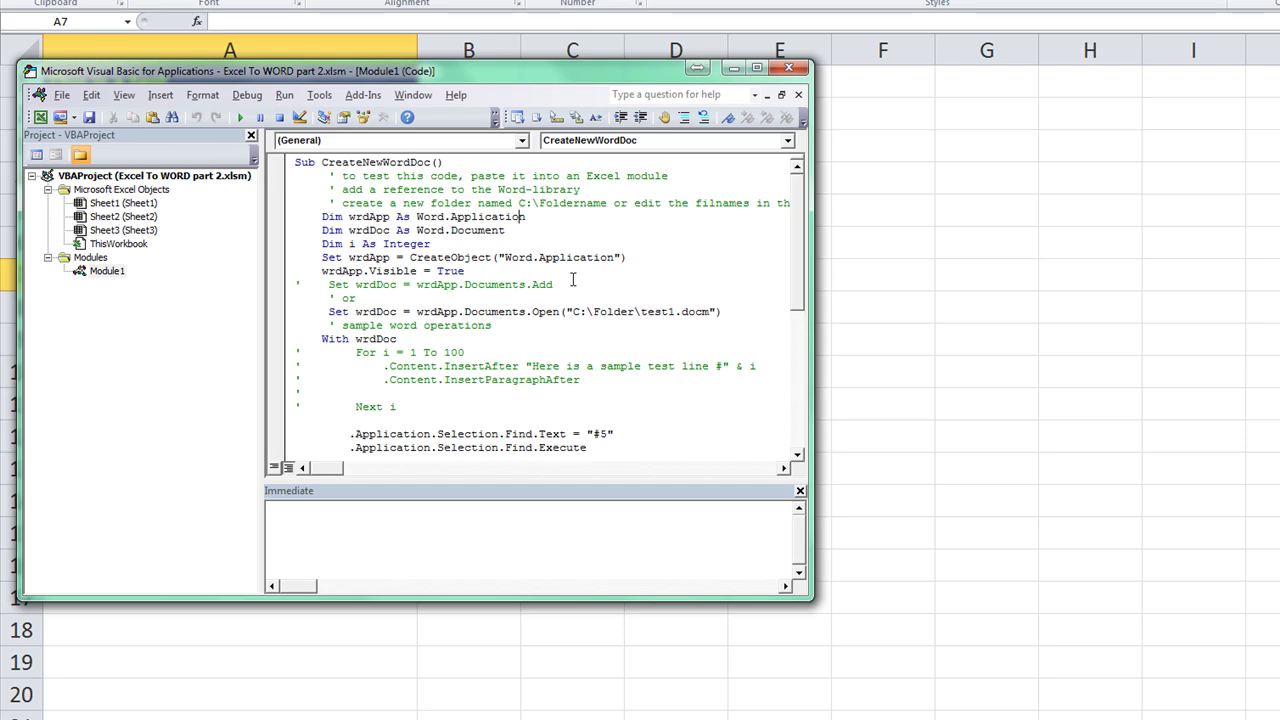
pyautogui.press('F8')
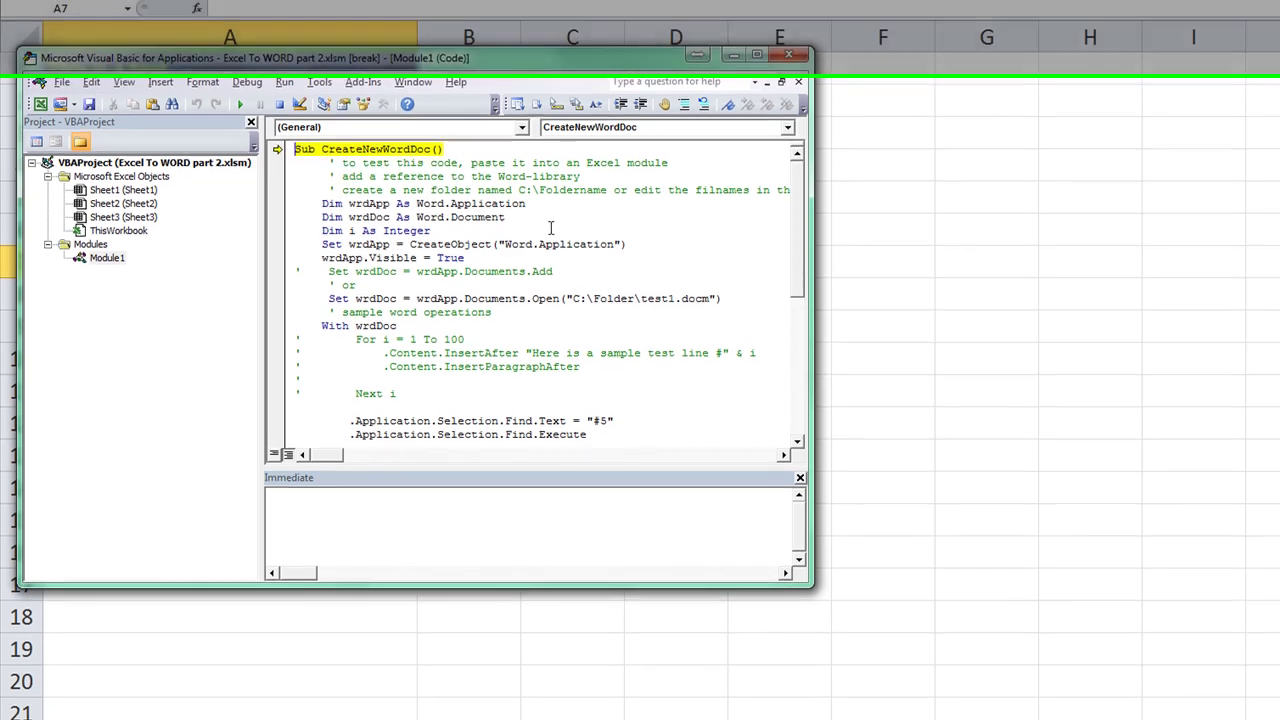
pyautogui.press('F8')
pyautogui.press('F8')
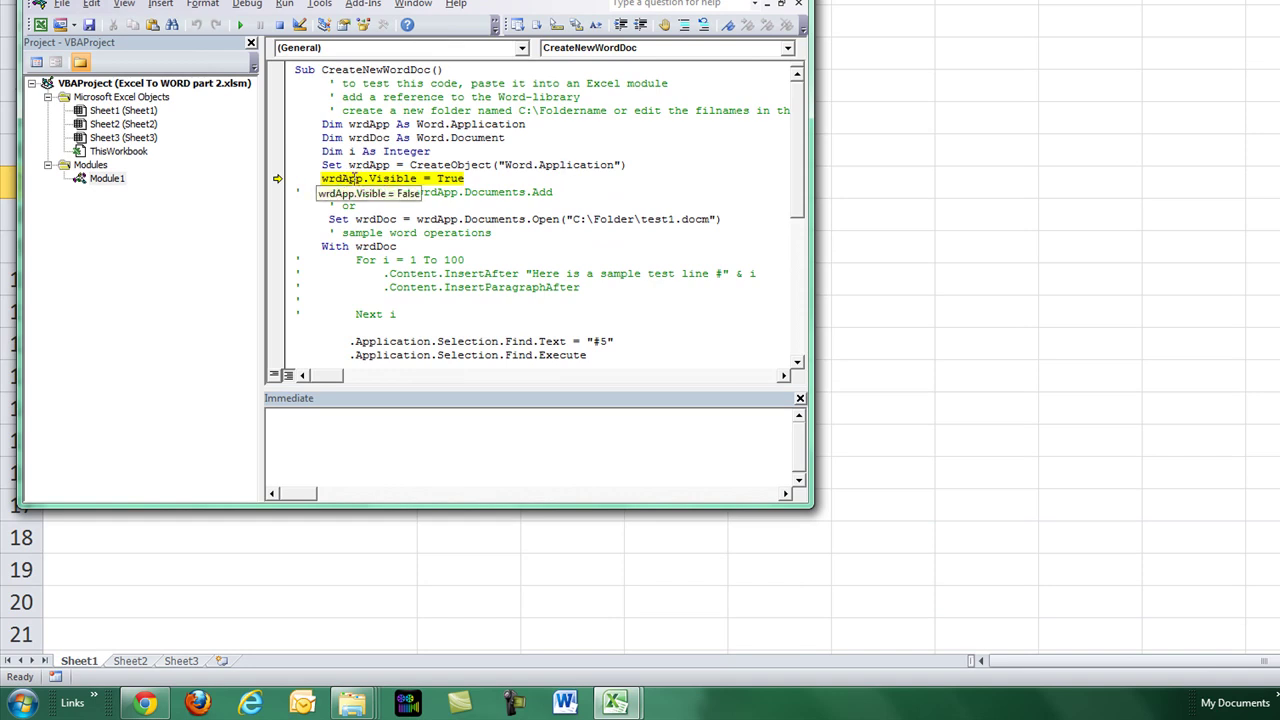
pyautogui.press('F8')
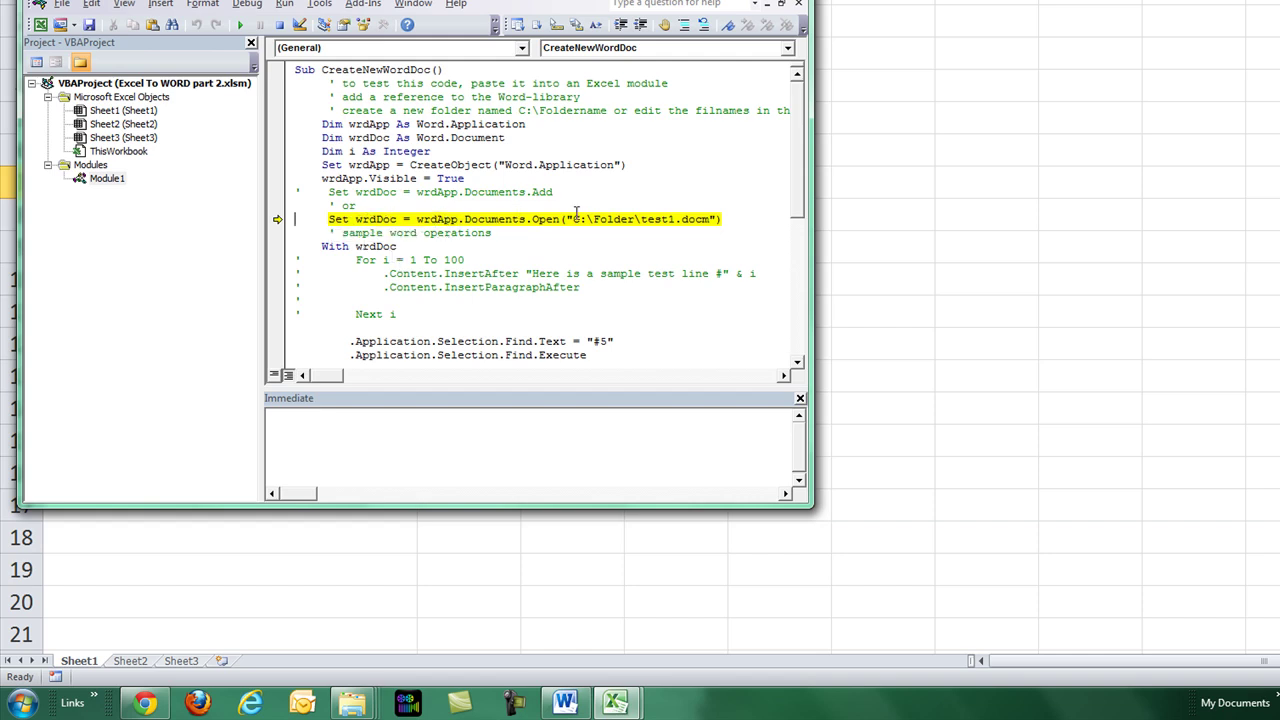
# Replace the test1.docm Documents.Open line with Documents.Add and run it to create a blank document
pyautogui.moveTo(573, 218); pyautogui.dragTo(720, 214)
pyautogui.click(732, 214)
pyautogui.click(705, 26)
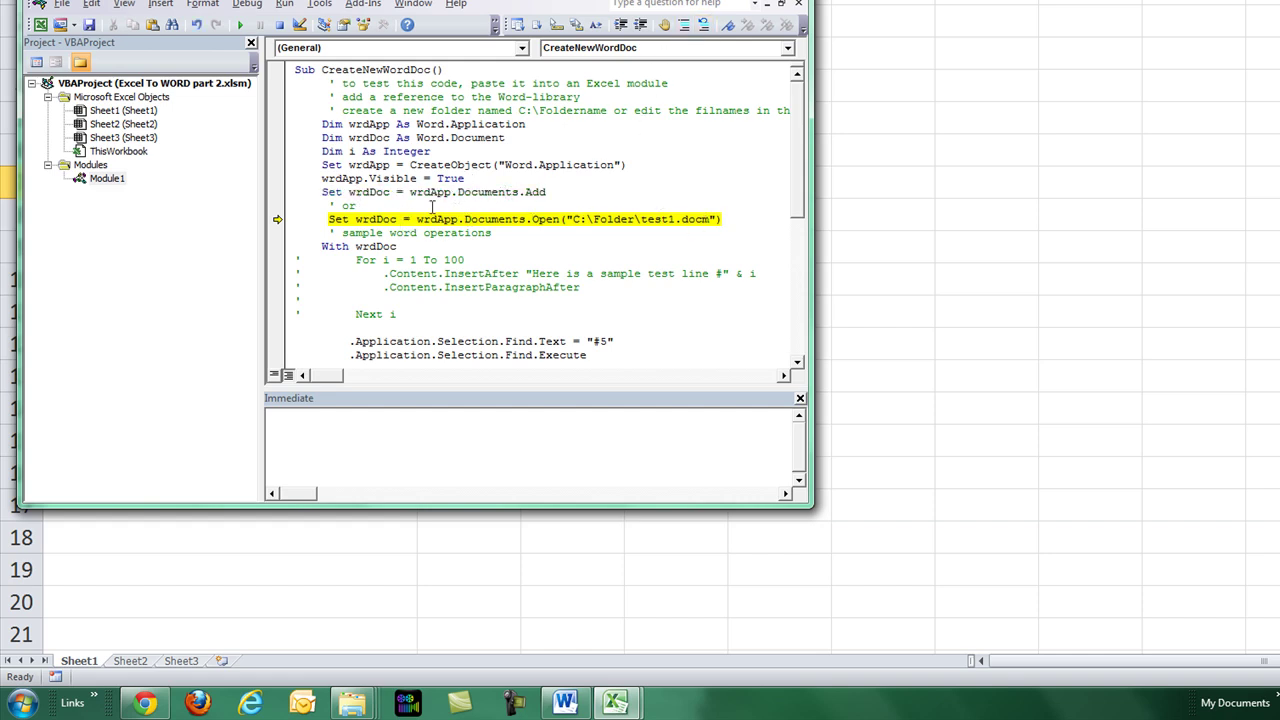
pyautogui.click(686, 26)
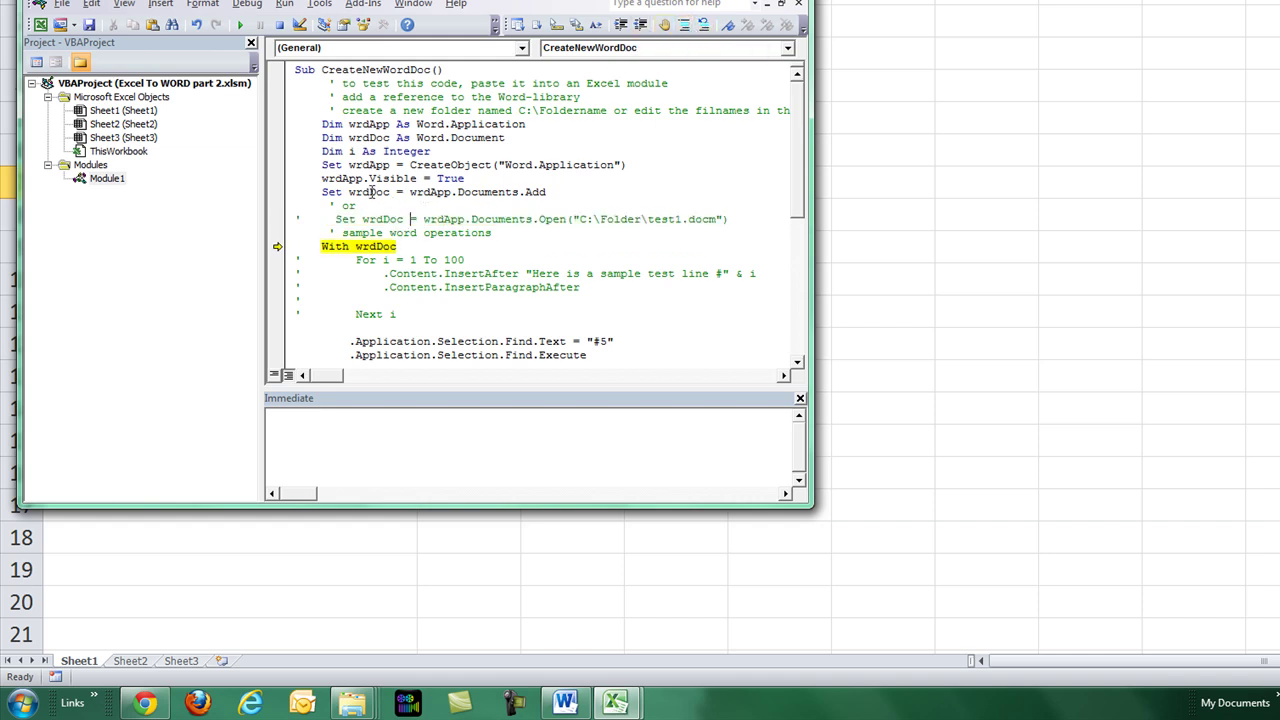
pyautogui.moveTo(277, 246); pyautogui.dragTo(300, 192)
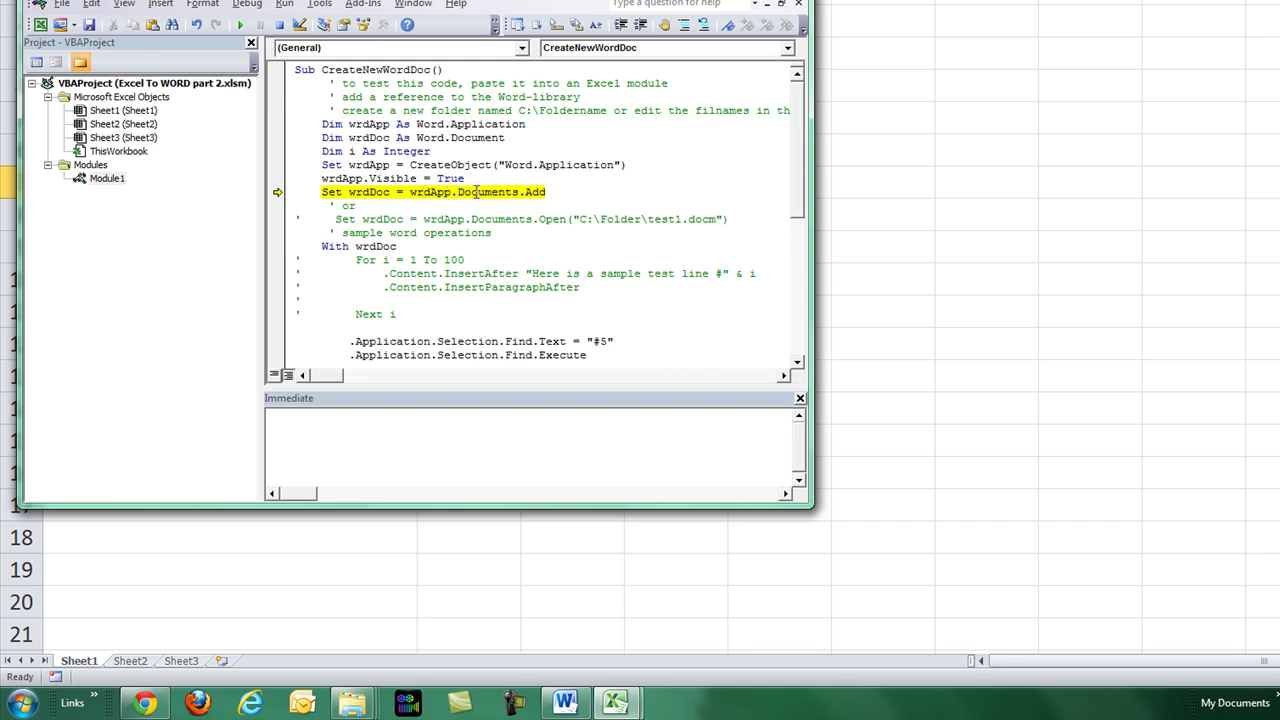
pyautogui.press('F8')
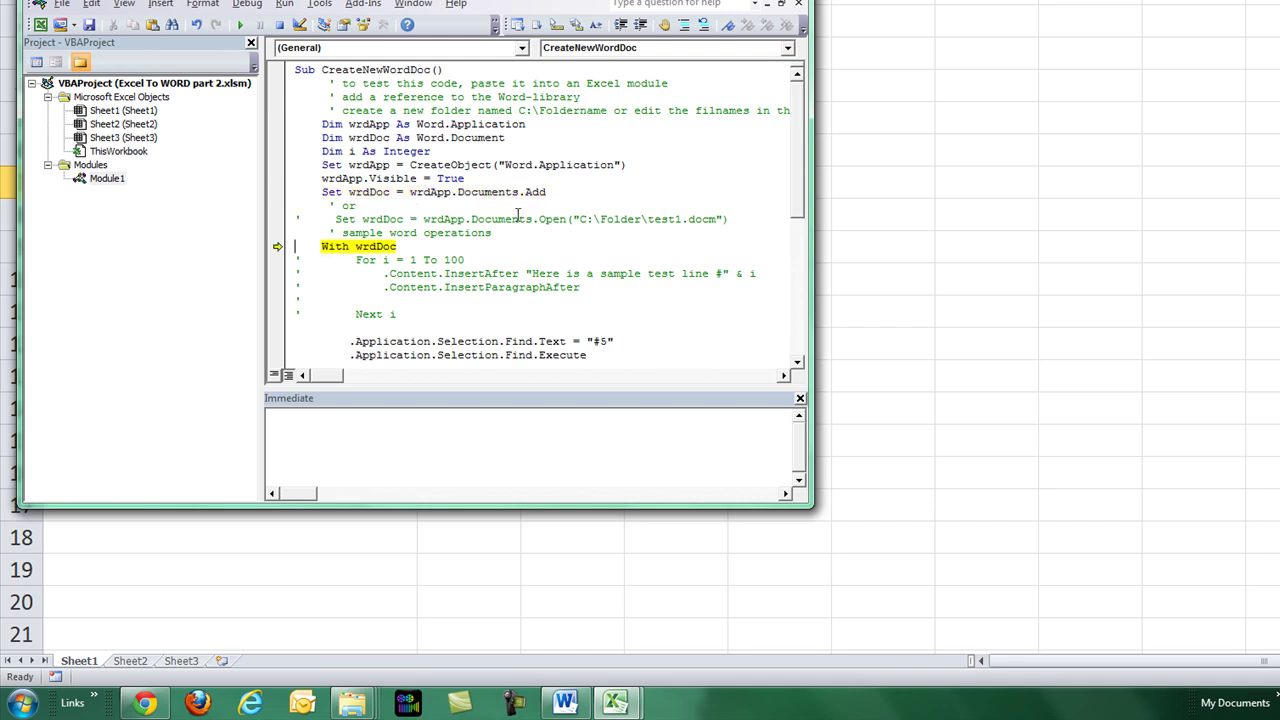
# Check the blank Word document, then step the macro ahead to the find-text line
pyautogui.click(565, 703)
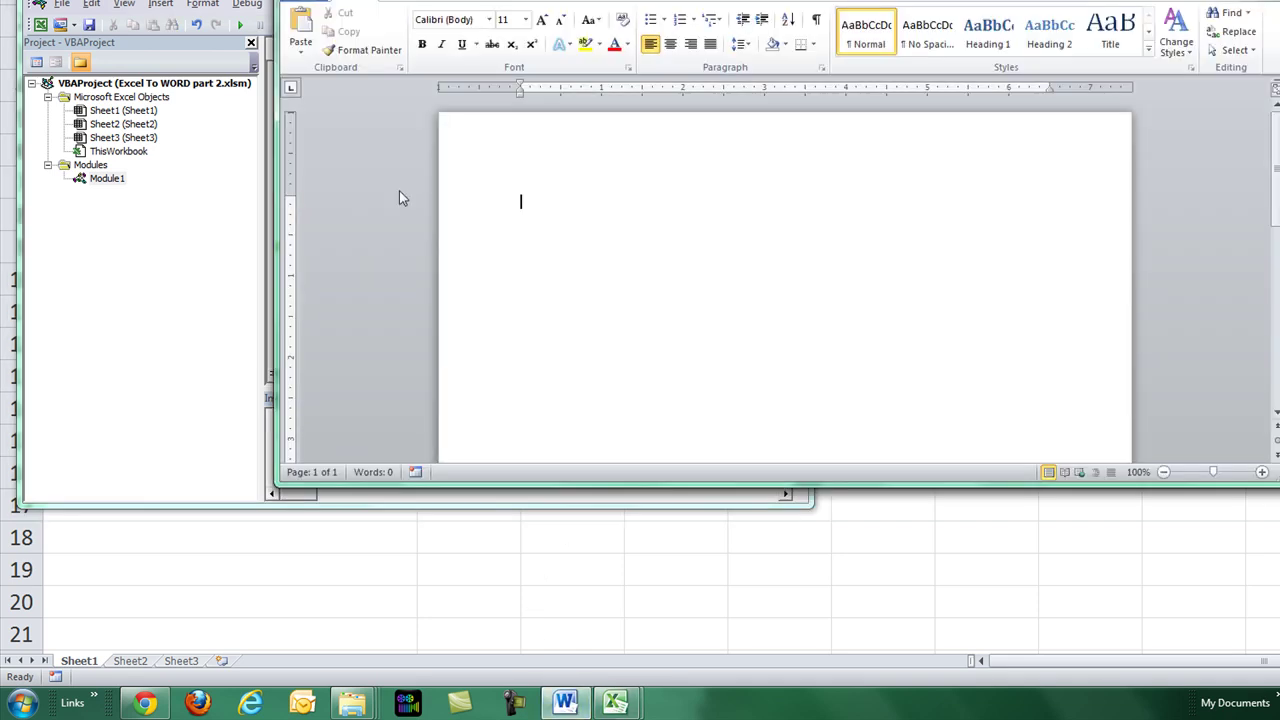
pyautogui.hotkey('alt', 'Tab')
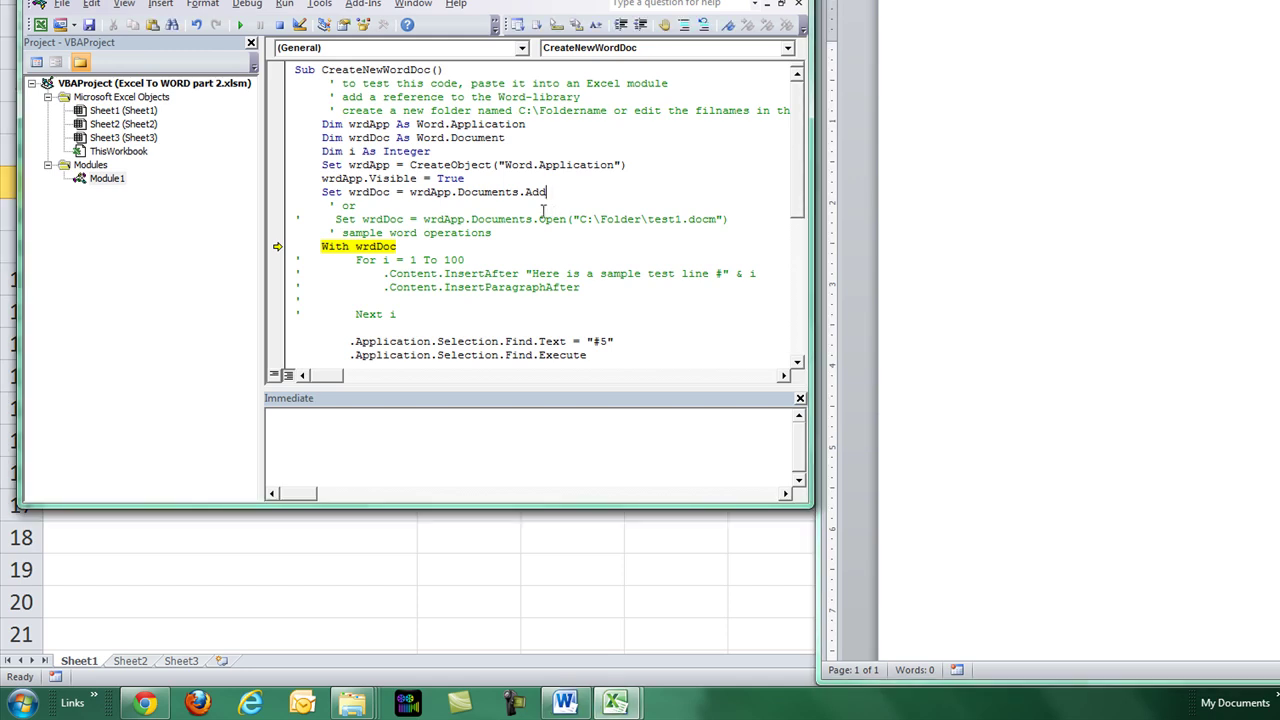
pyautogui.scroll(-2, 557, 192)
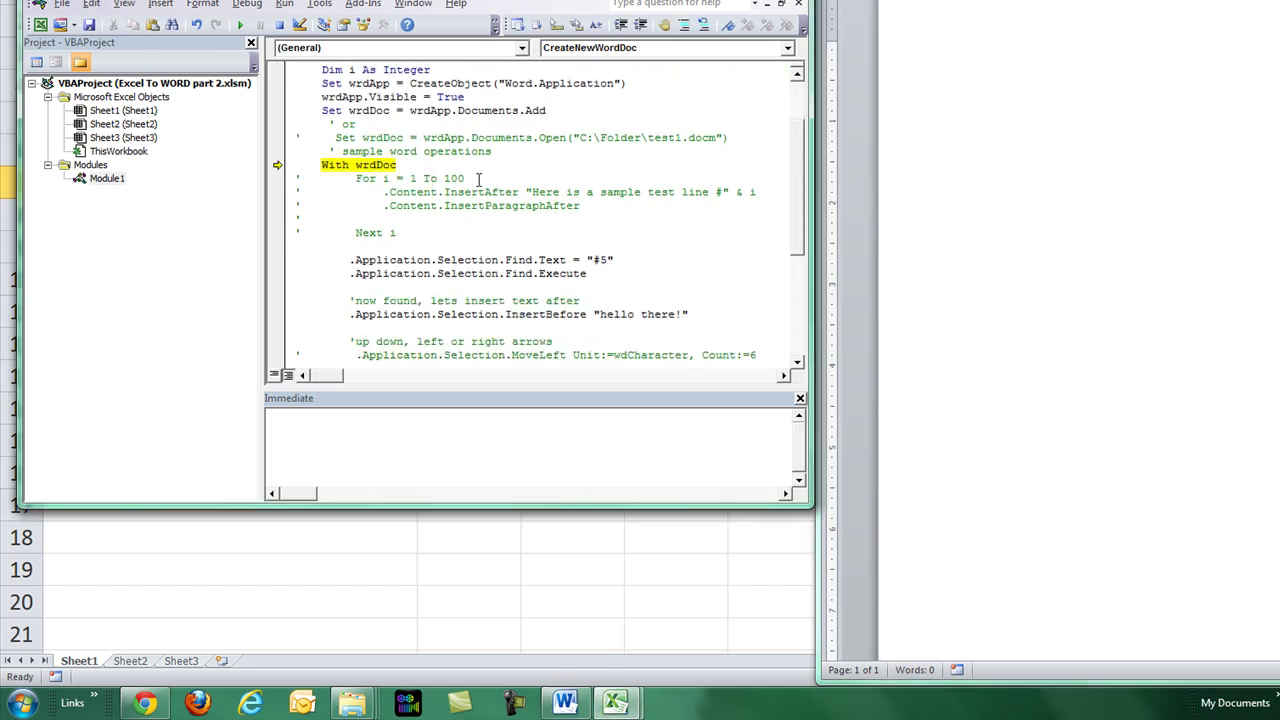
pyautogui.press('F8')
pyautogui.scroll(-3, 480, 178)
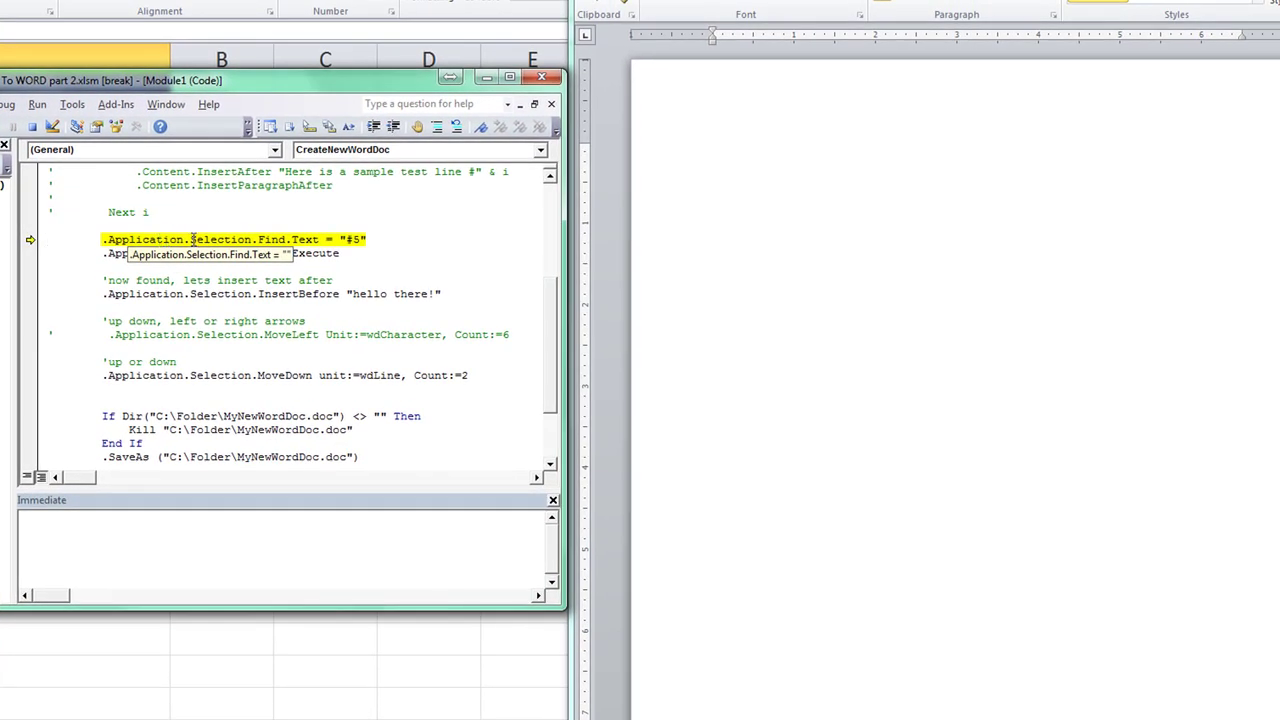
pyautogui.scroll(2, 245, 320)
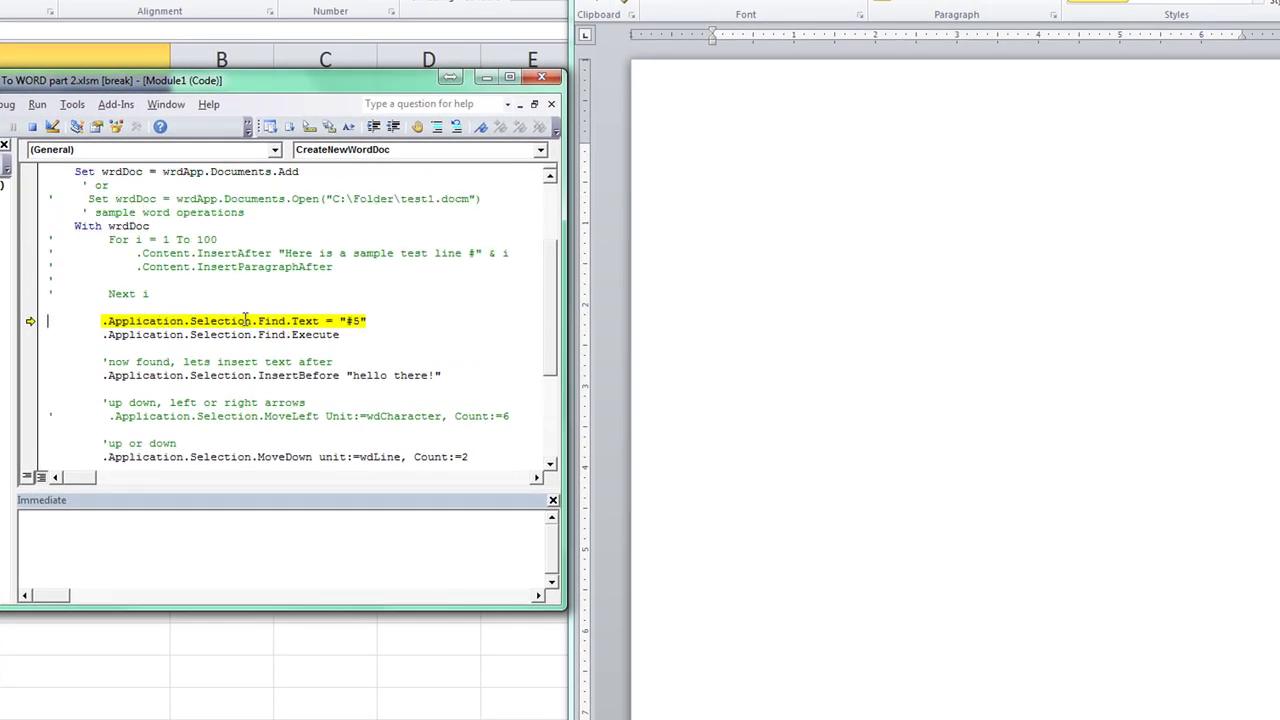
# Uncomment the sample-line For…Next loop and change its limit from 100 to 6
pyautogui.moveTo(108, 240); pyautogui.dragTo(157, 289)
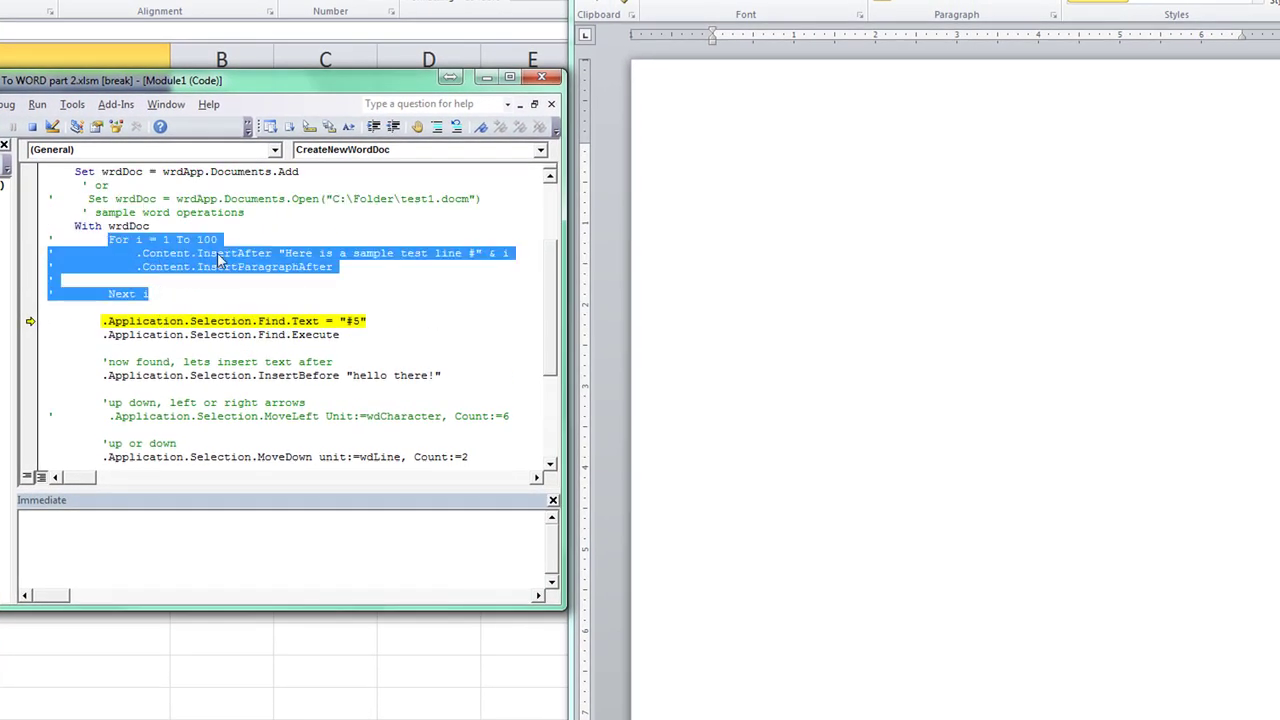
pyautogui.click(456, 126)
pyautogui.click(251, 267)
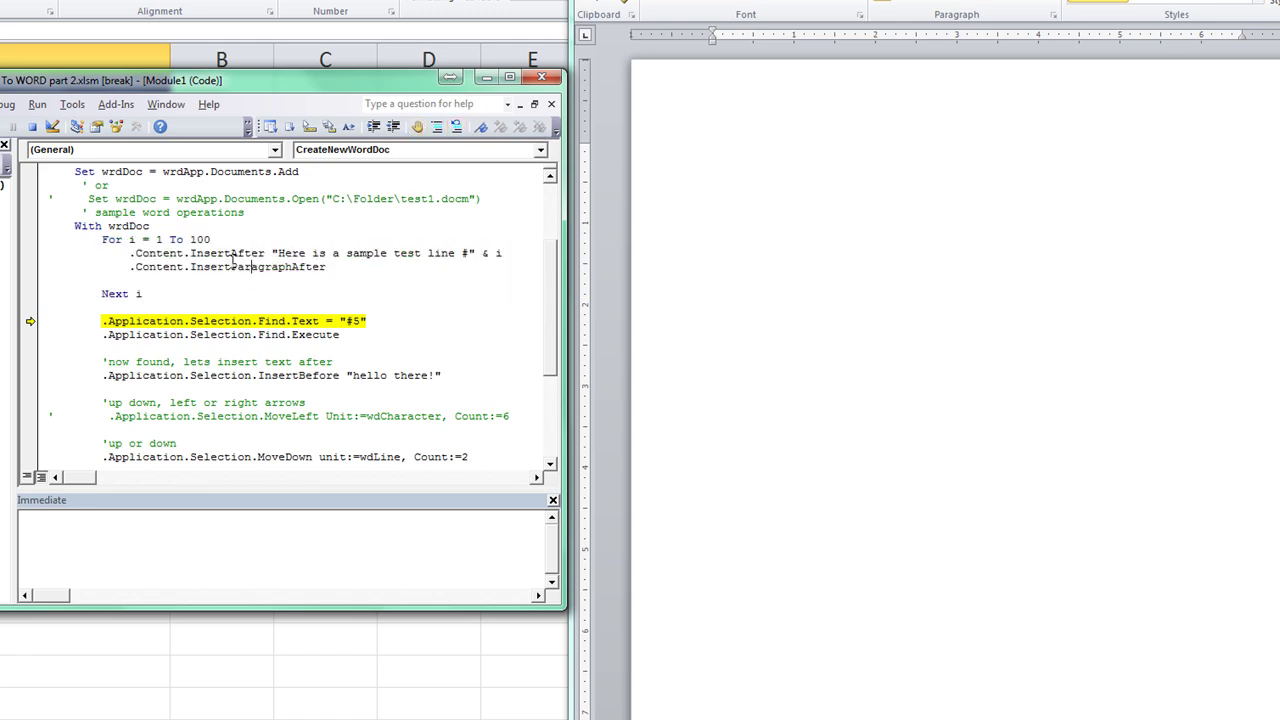
pyautogui.doubleClick(224, 240)
pyautogui.write('6')
# Restart at For i = 1 To 6 and step the loop, writing sample test lines #1–#6 into Word
pyautogui.moveTo(30, 321); pyautogui.dragTo(62, 246)
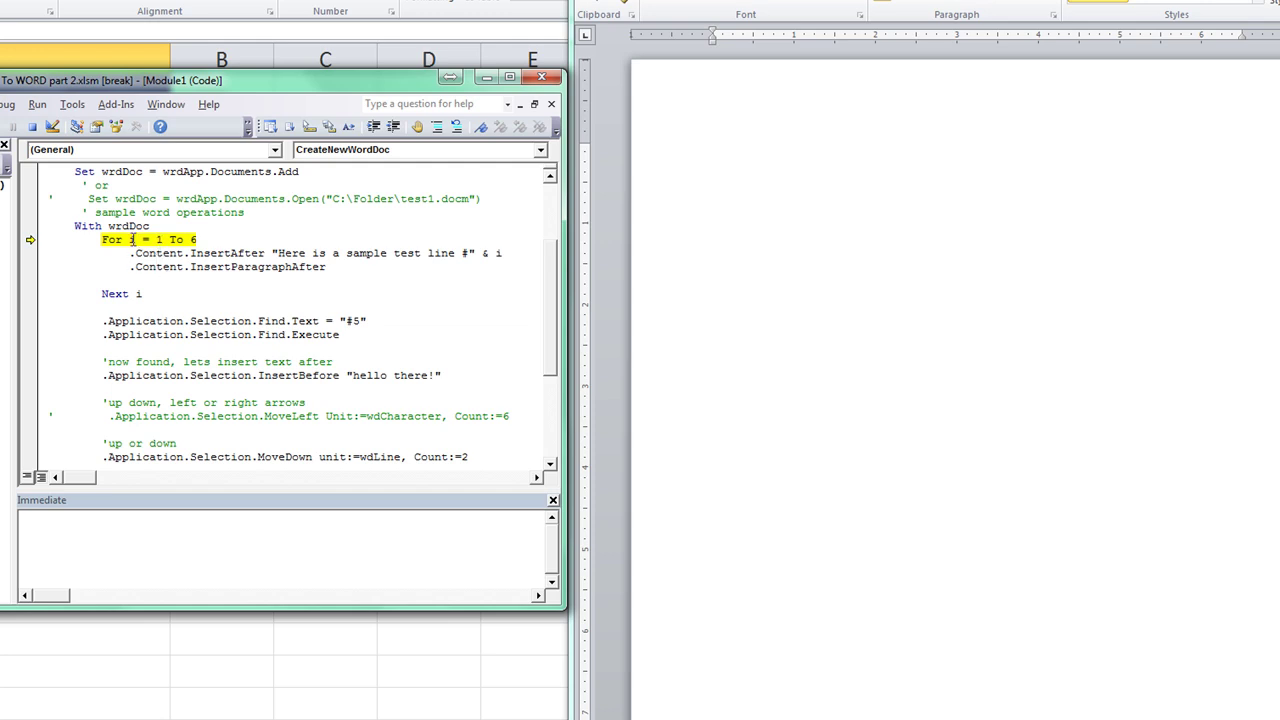
pyautogui.press('F8')
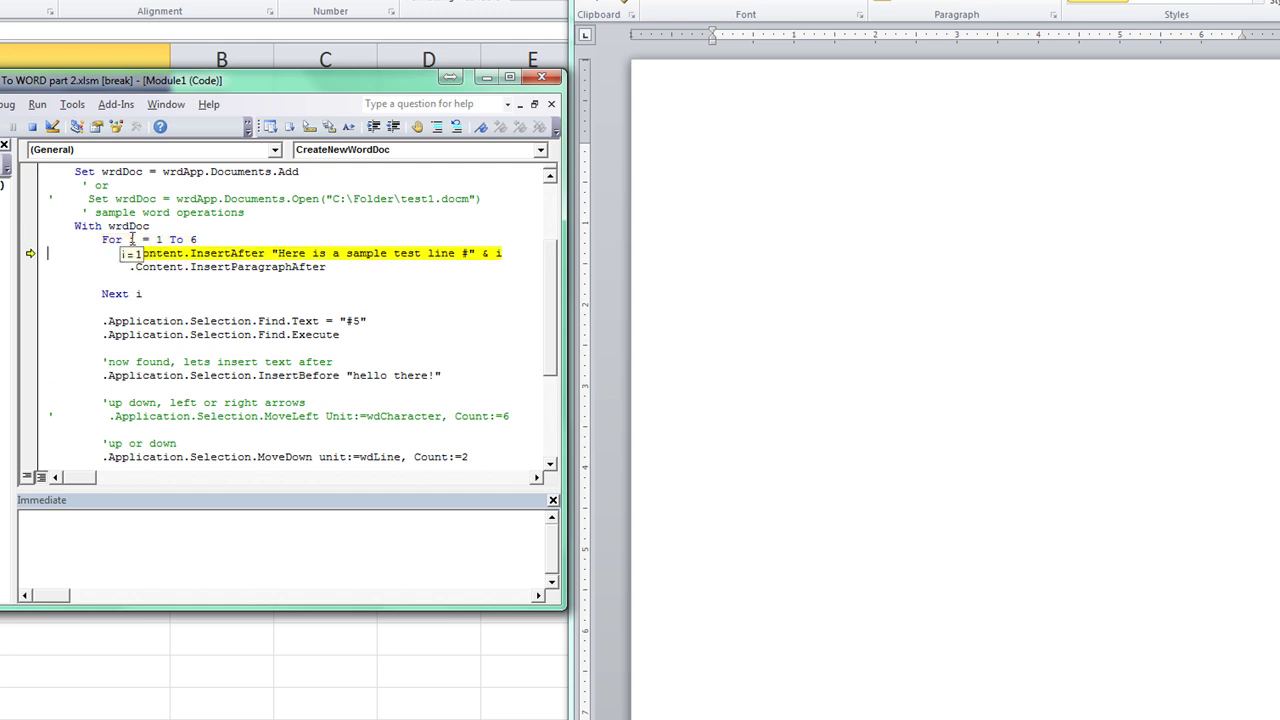
pyautogui.click(199, 240)
pyautogui.press('F8')
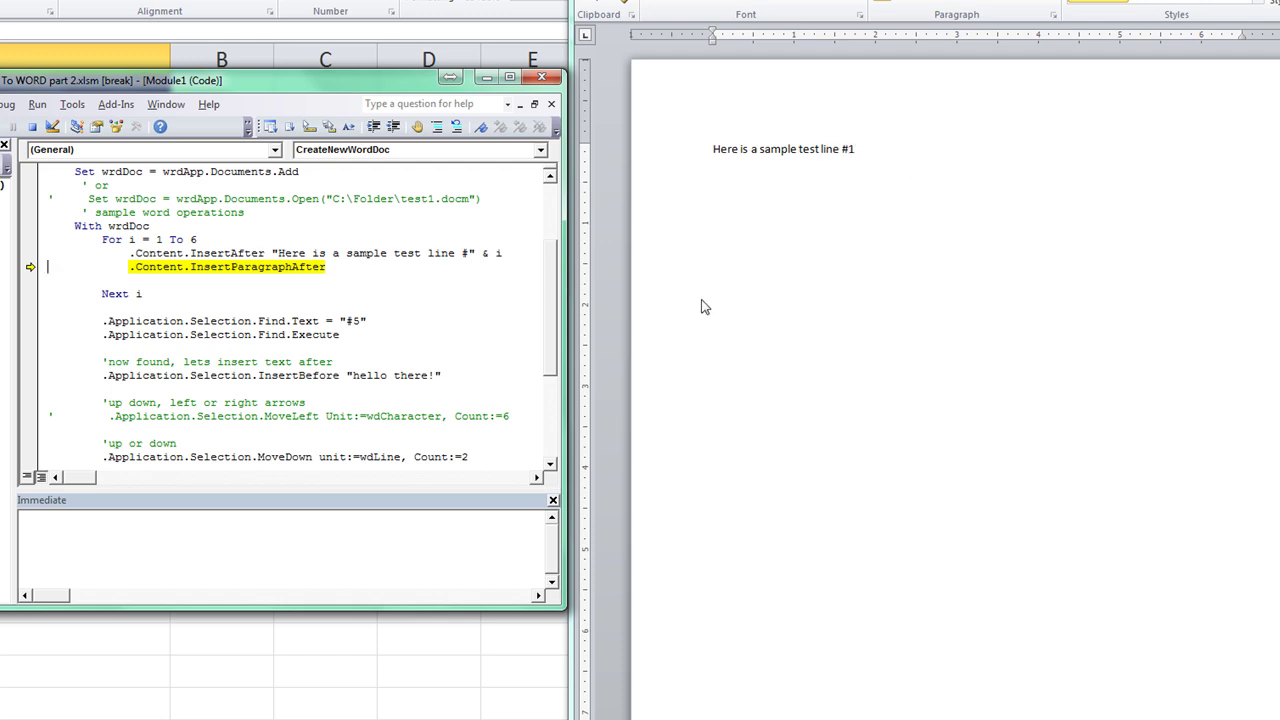
pyautogui.press('F8')
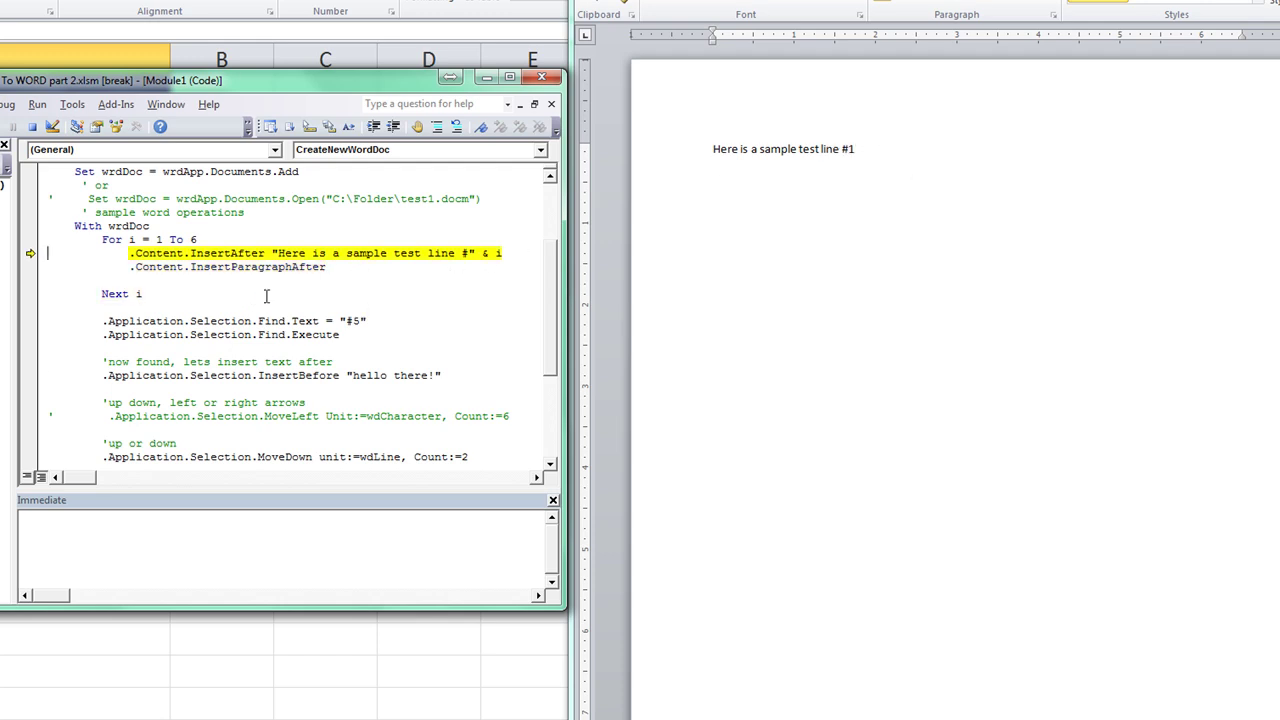
pyautogui.press('F8')
pyautogui.press('F8')
pyautogui.press('F8')
pyautogui.press('F8')
pyautogui.press('F8')
pyautogui.press('F8')
pyautogui.press('F8')
pyautogui.press('F8')
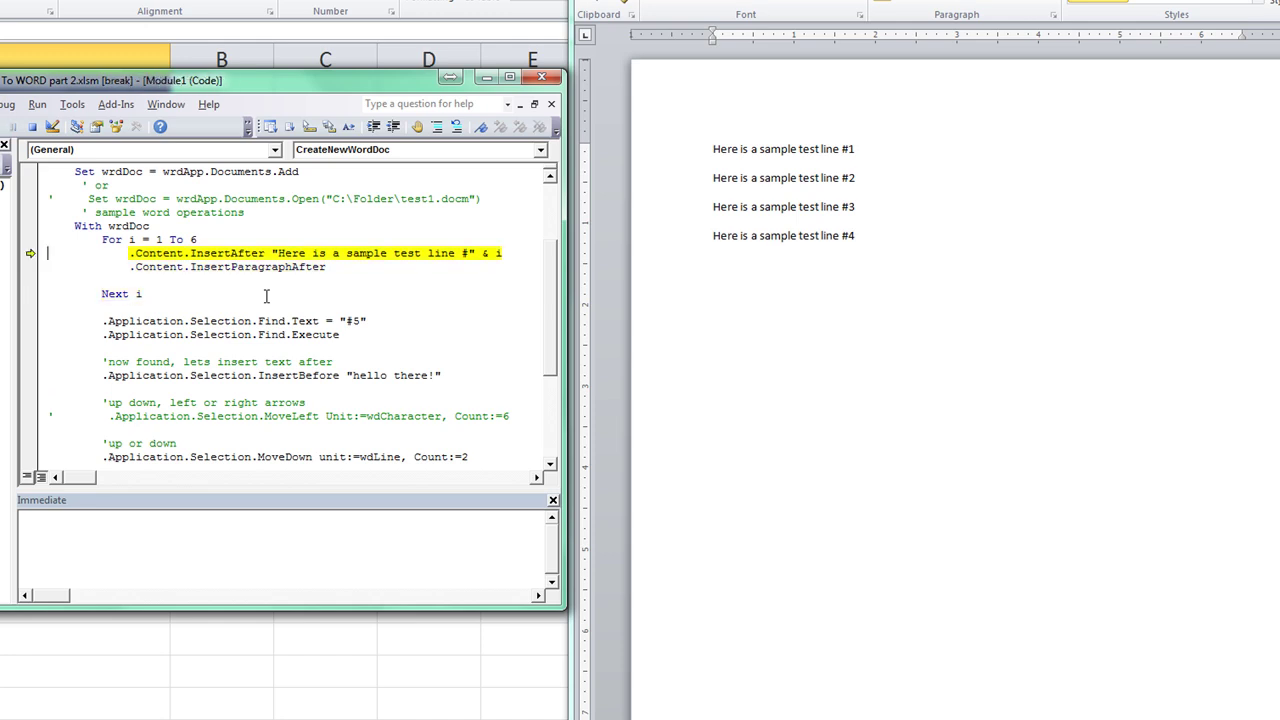
pyautogui.press('F8')
pyautogui.press('F8')
pyautogui.press('F8')
pyautogui.press('F8')
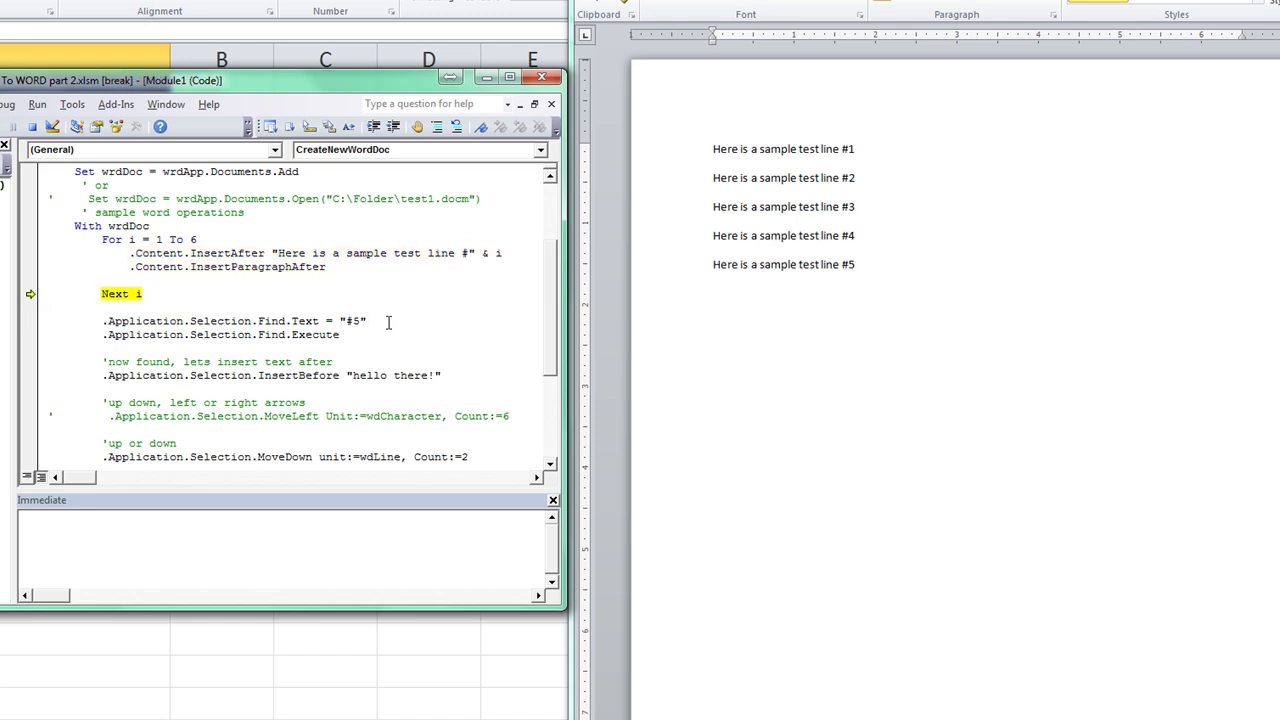
pyautogui.press('F8')
pyautogui.press('F8')
pyautogui.press('F8')
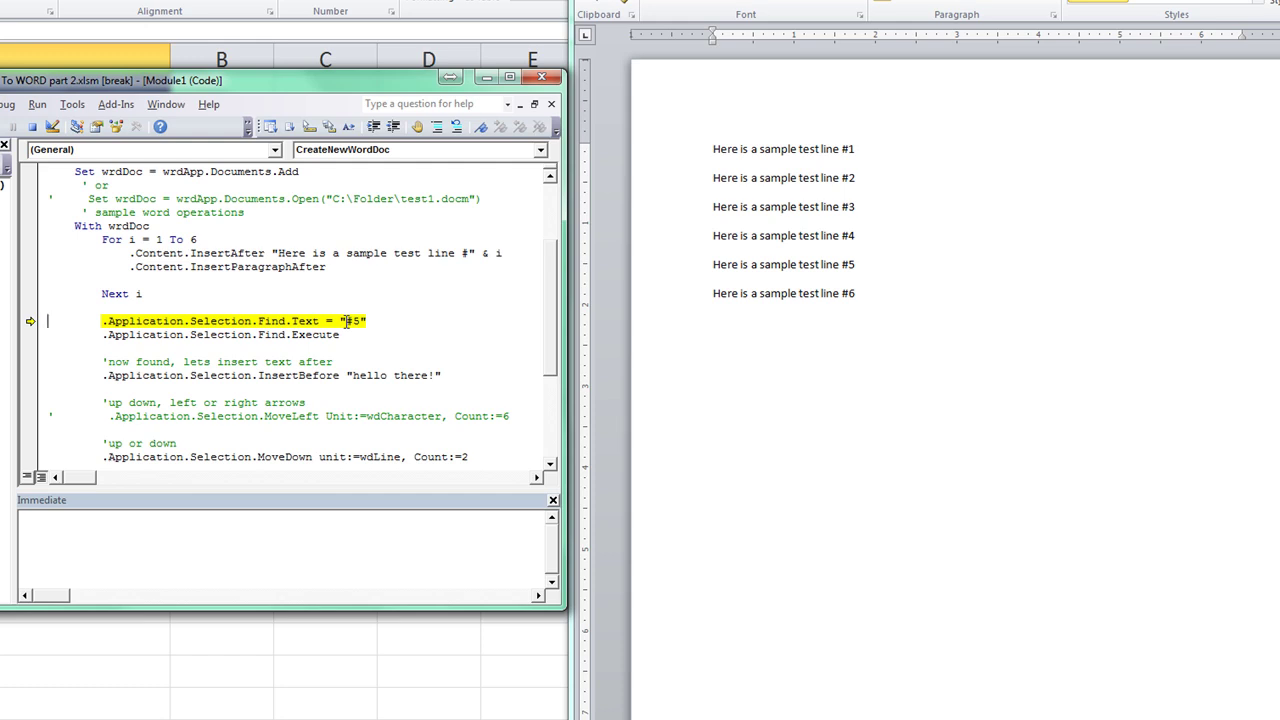
# Check the six Word lines, then step through the #5 search and the 'hello there!' insert
pyautogui.click(887, 297)
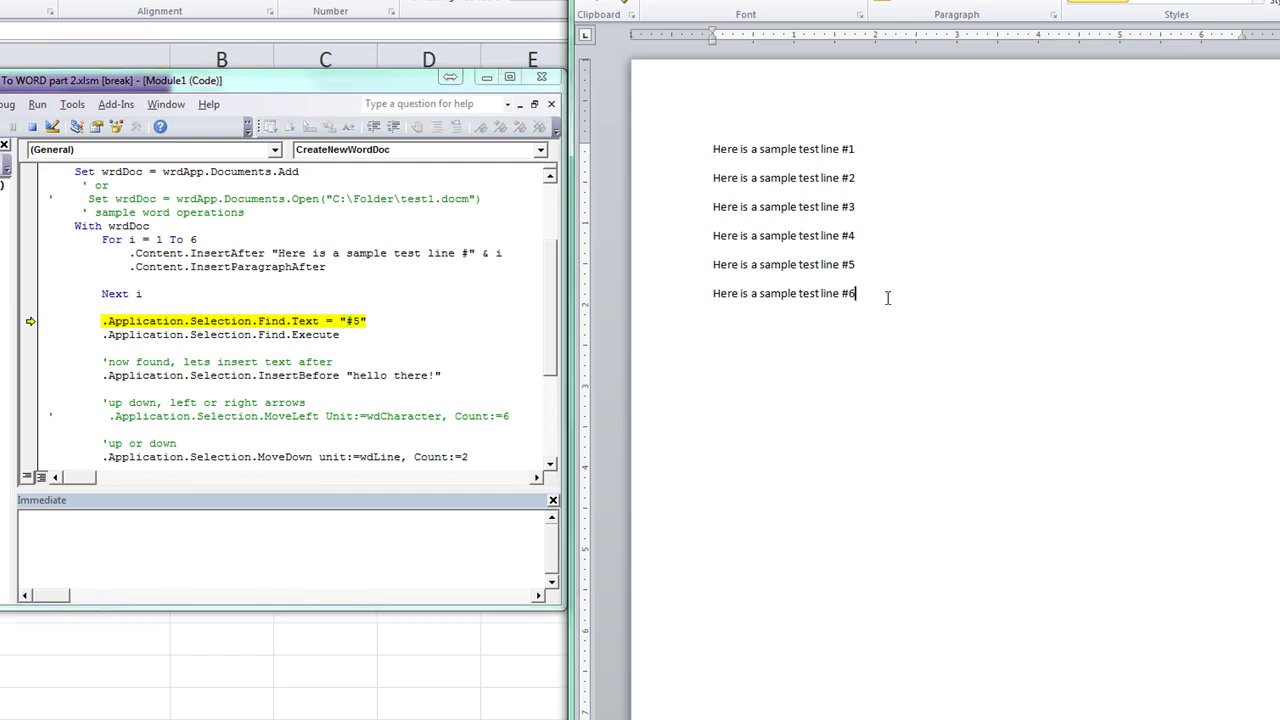
pyautogui.moveTo(887, 297); pyautogui.dragTo(686, 149)
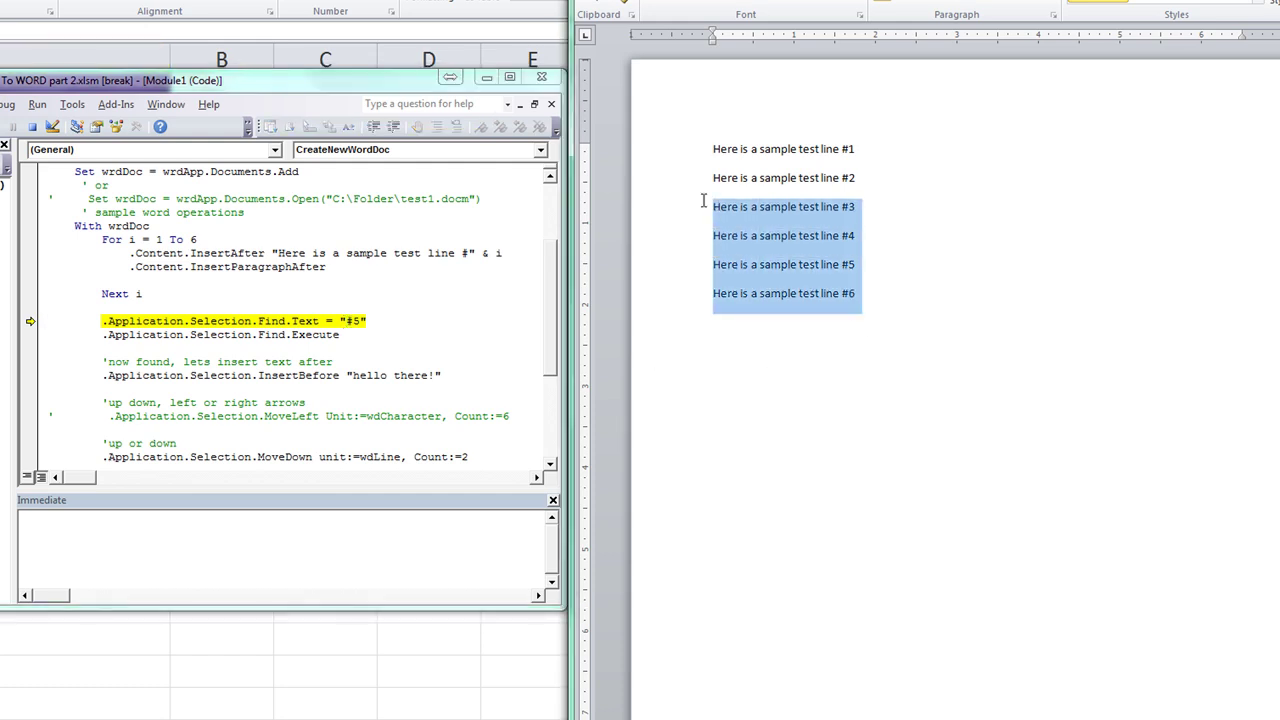
pyautogui.click(903, 304)
pyautogui.click(380, 320)
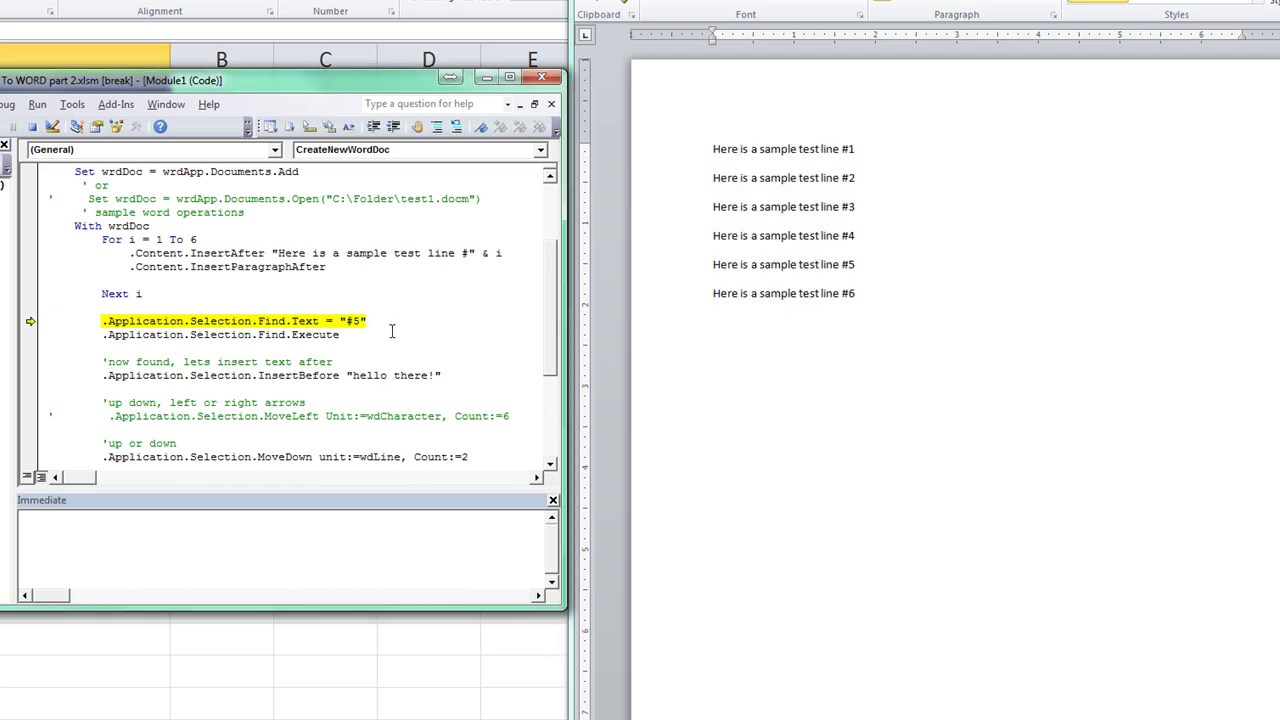
pyautogui.press('F8')
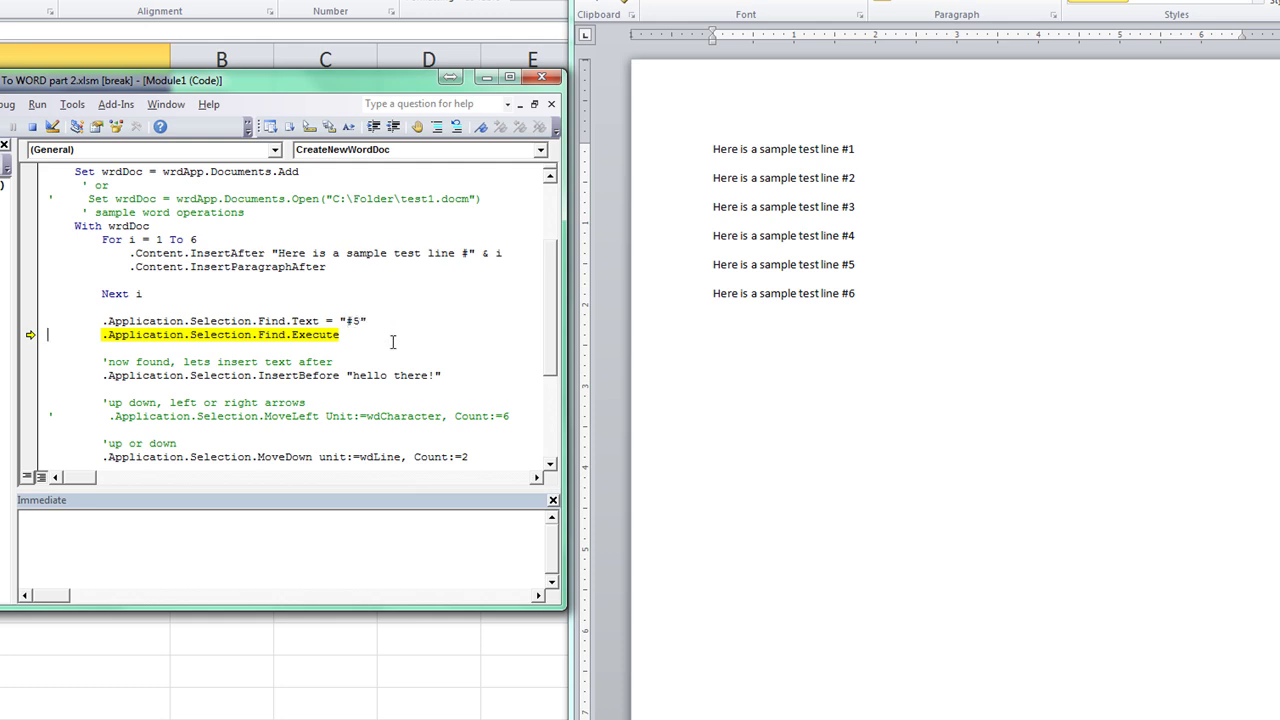
pyautogui.press('F8')
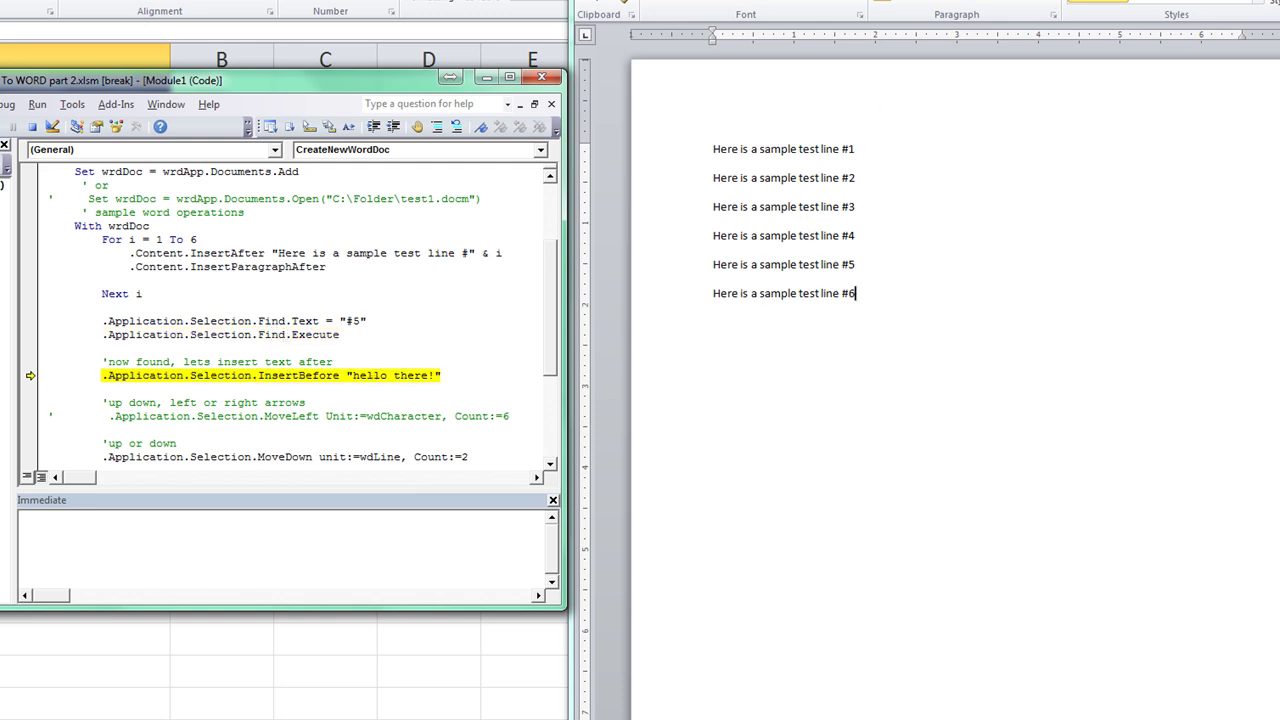
pyautogui.press('F8')
pyautogui.scroll(-1, 243, 390)
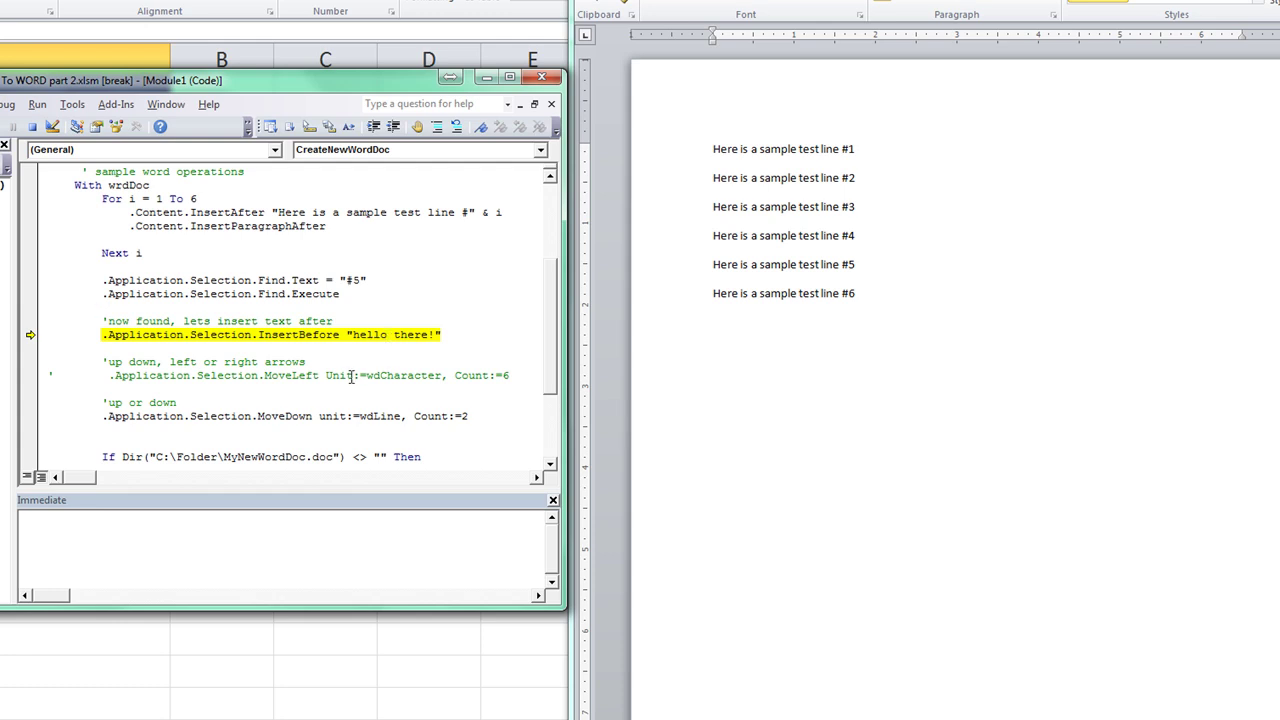
pyautogui.press('F8')
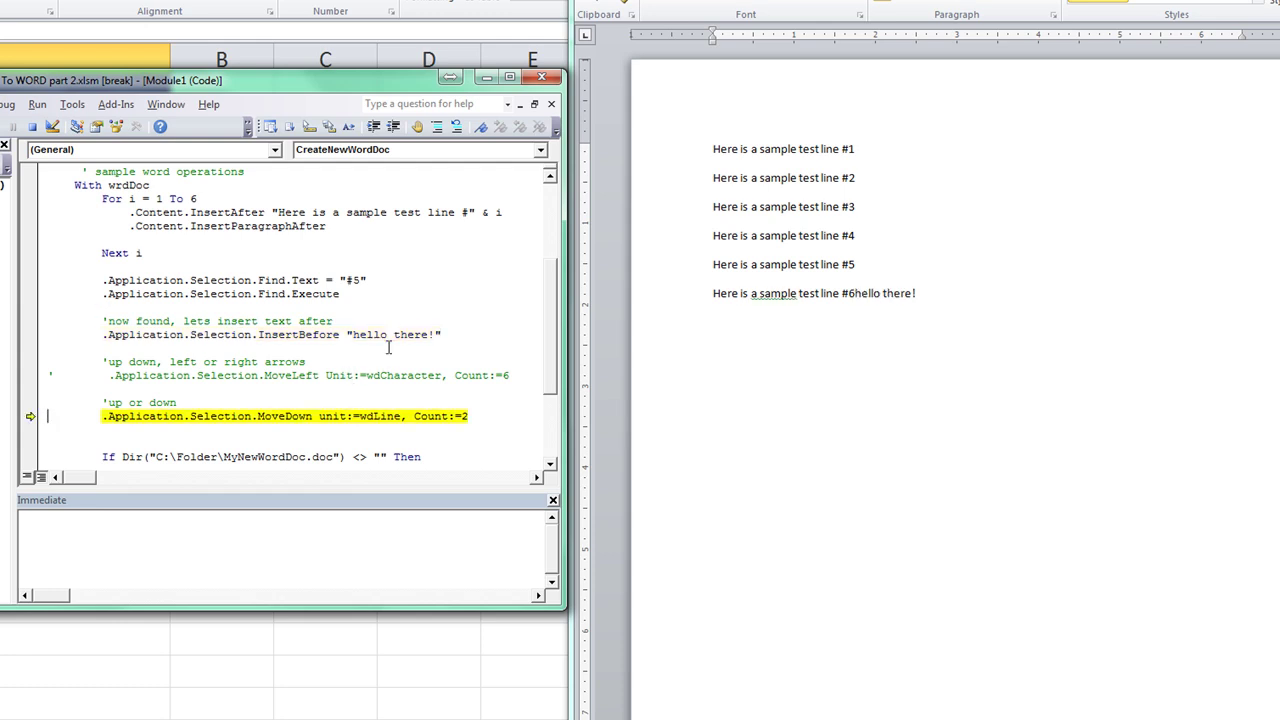
# Move execution back to the search-text line and rerun the search so #5 is found
pyautogui.click(298, 348)
pyautogui.scroll(-1, 28, 425)
pyautogui.moveTo(31, 375); pyautogui.dragTo(172, 239)
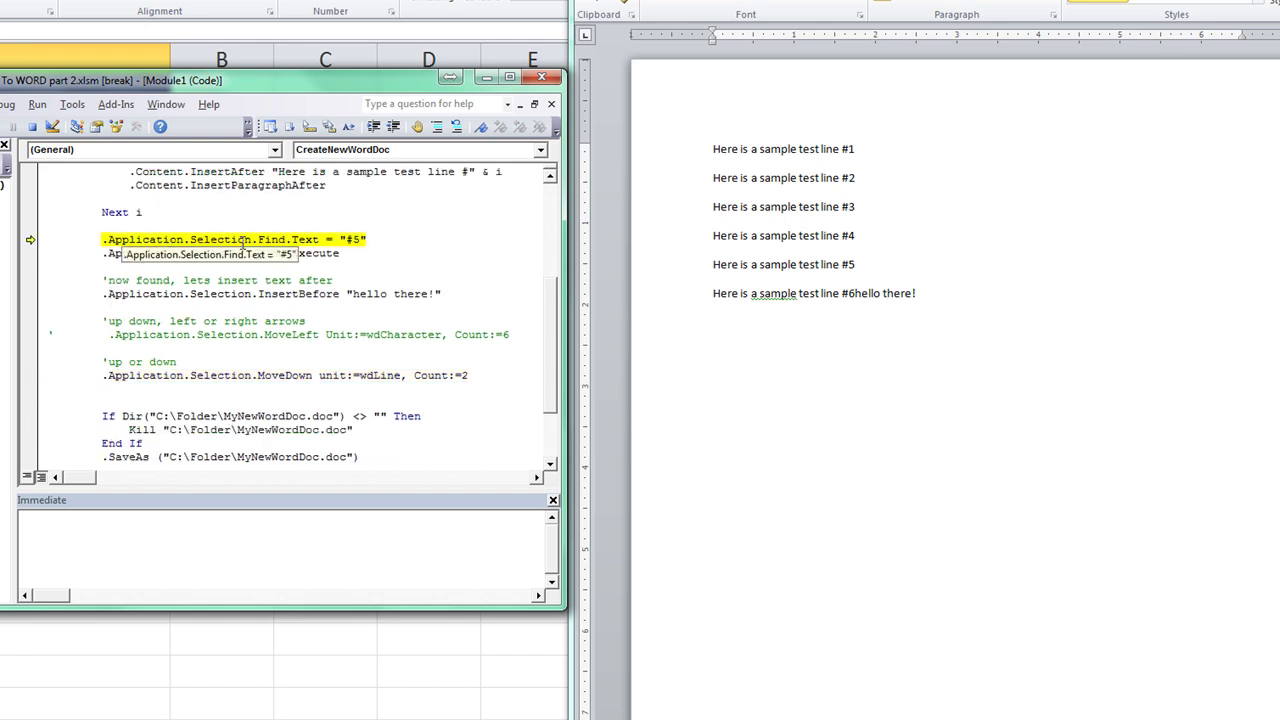
pyautogui.press('F8')
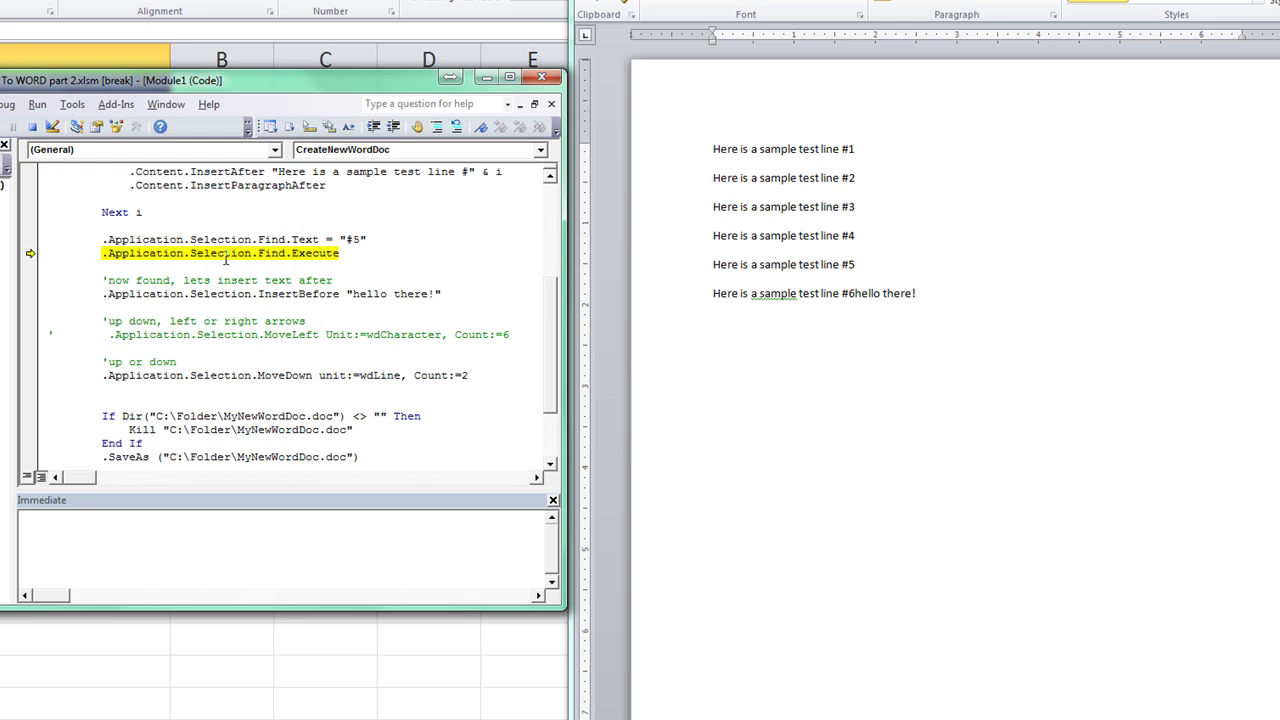
pyautogui.press('F8')
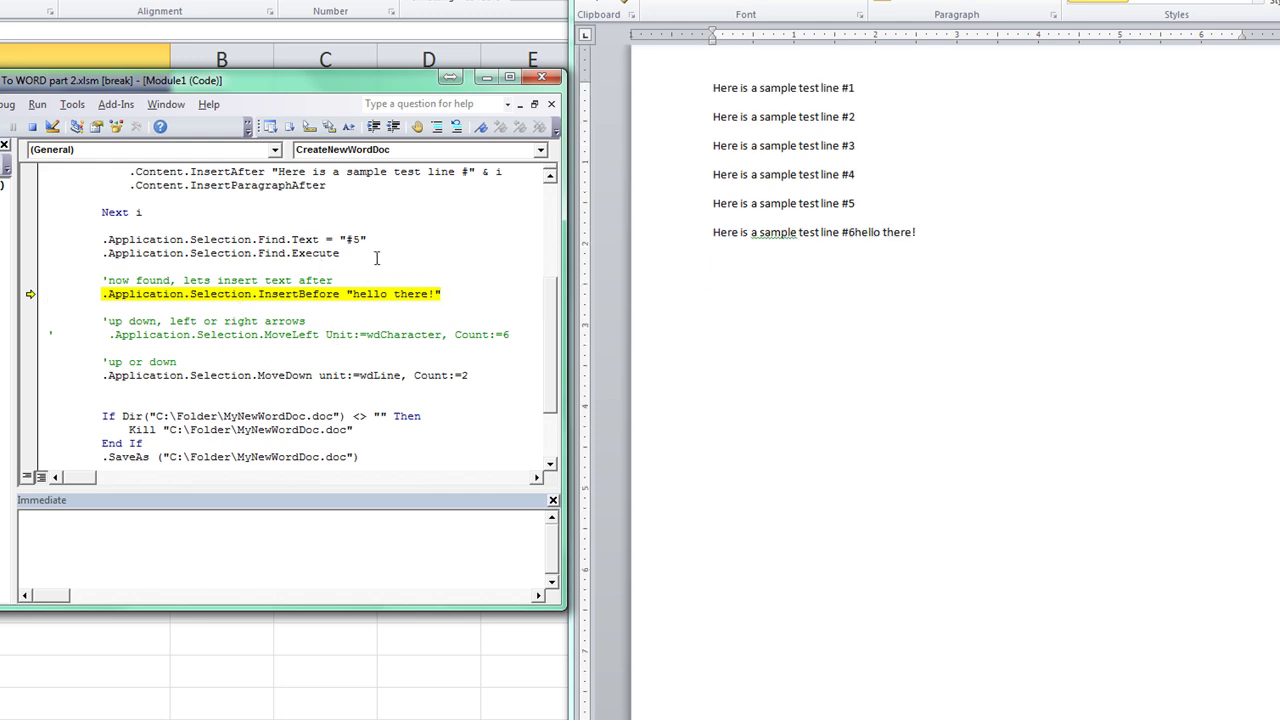
pyautogui.moveTo(275, 240)
pyautogui.press('F8')
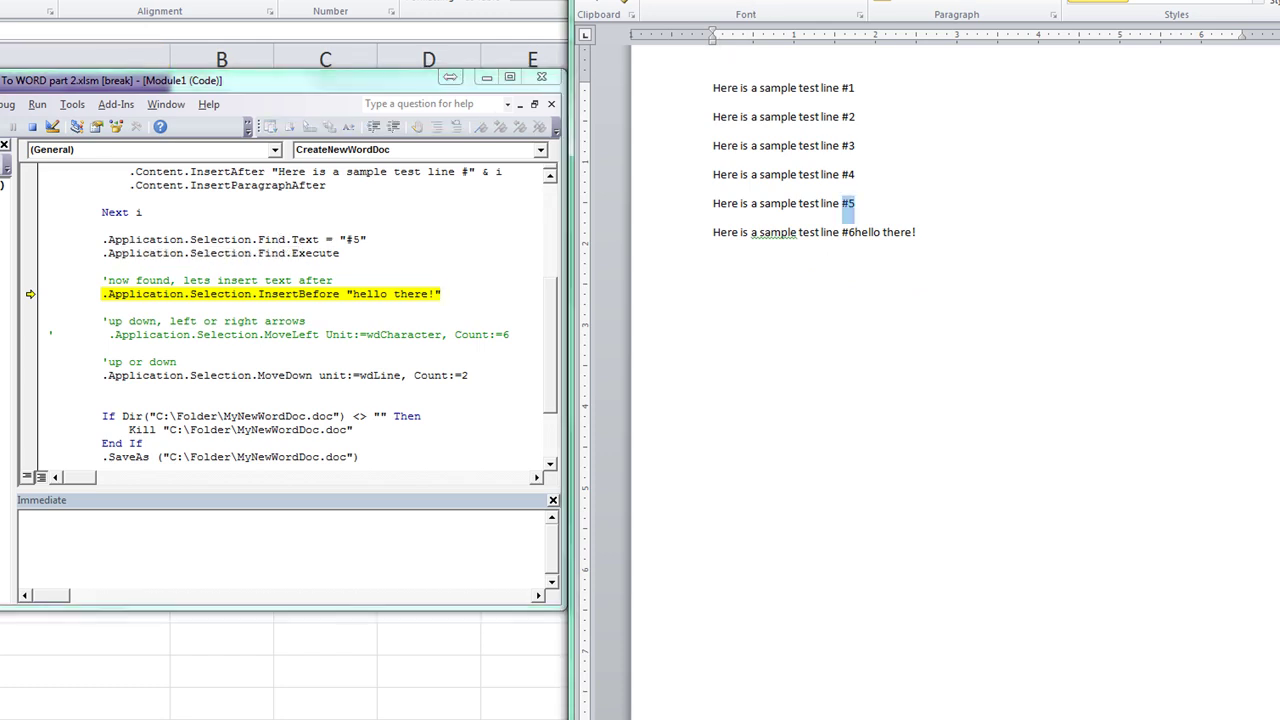
# Confirm #5 is found on Word's line 5, then select '#5' in the code
pyautogui.click(366, 279)
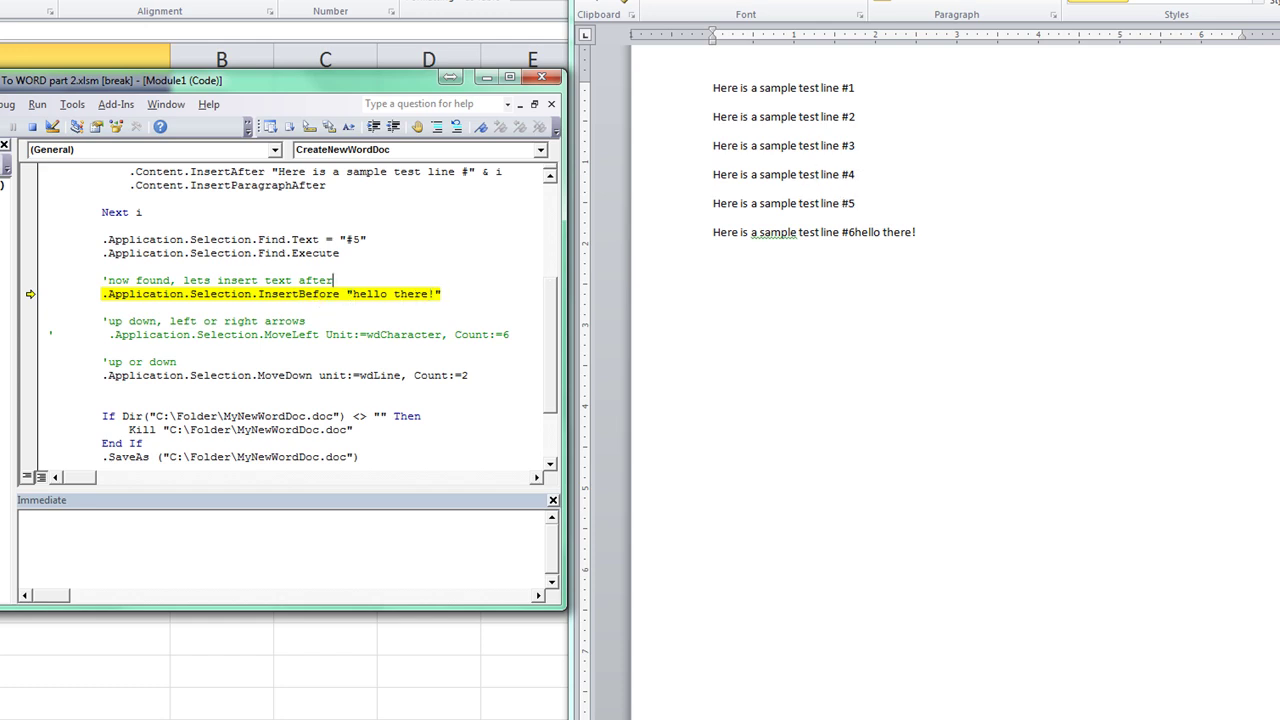
pyautogui.hotkey('alt', 'Tab')
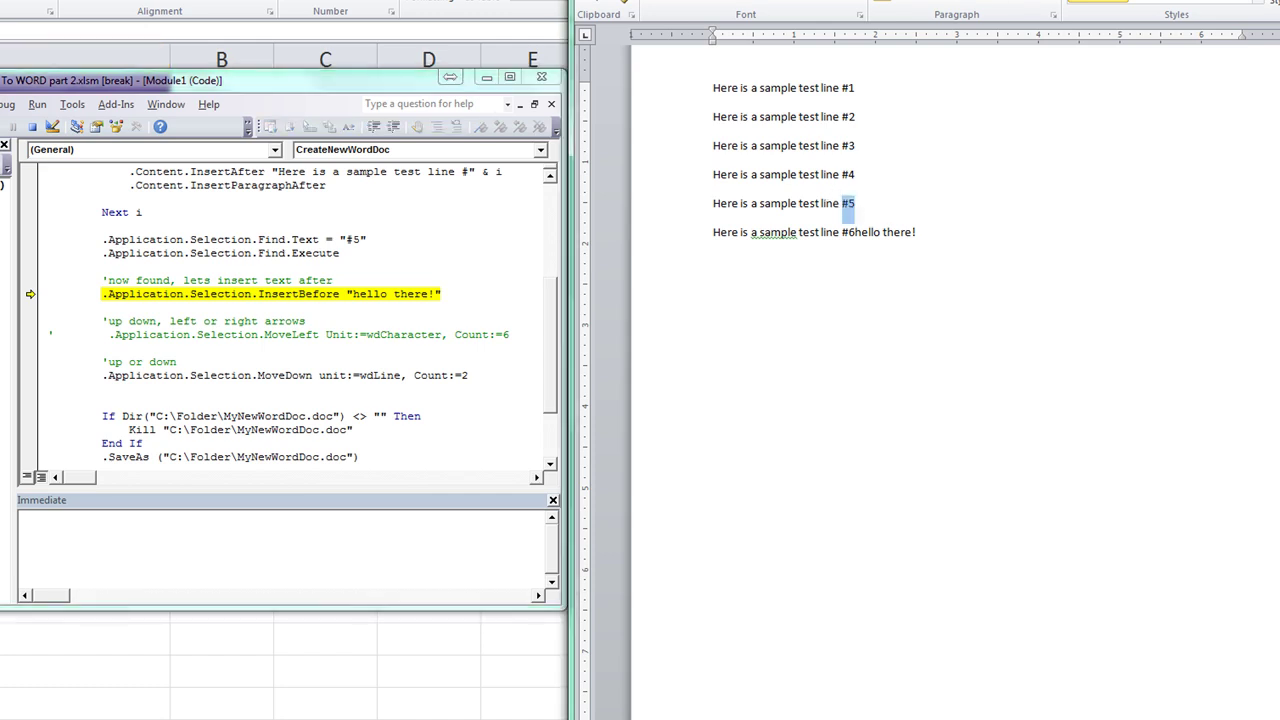
pyautogui.click(428, 294)
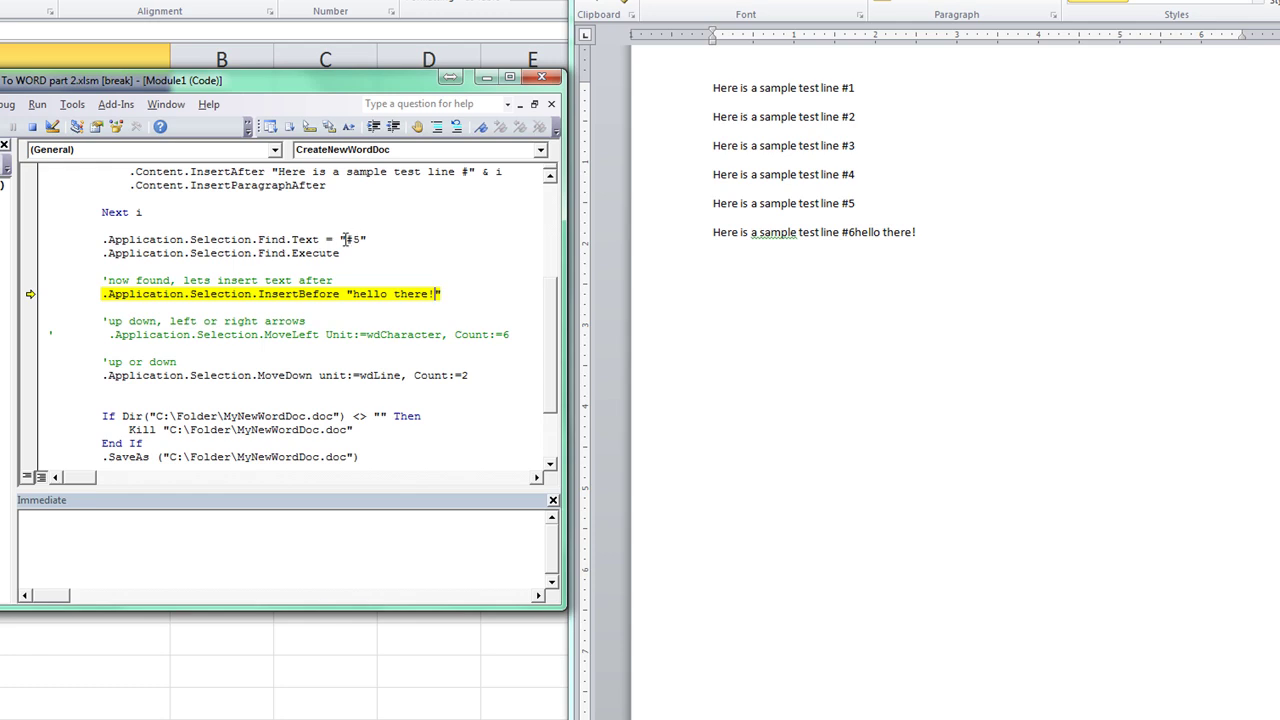
pyautogui.moveTo(346, 240); pyautogui.dragTo(361, 243)
pyautogui.moveTo(405, 92); pyautogui.dragTo(461, 96)
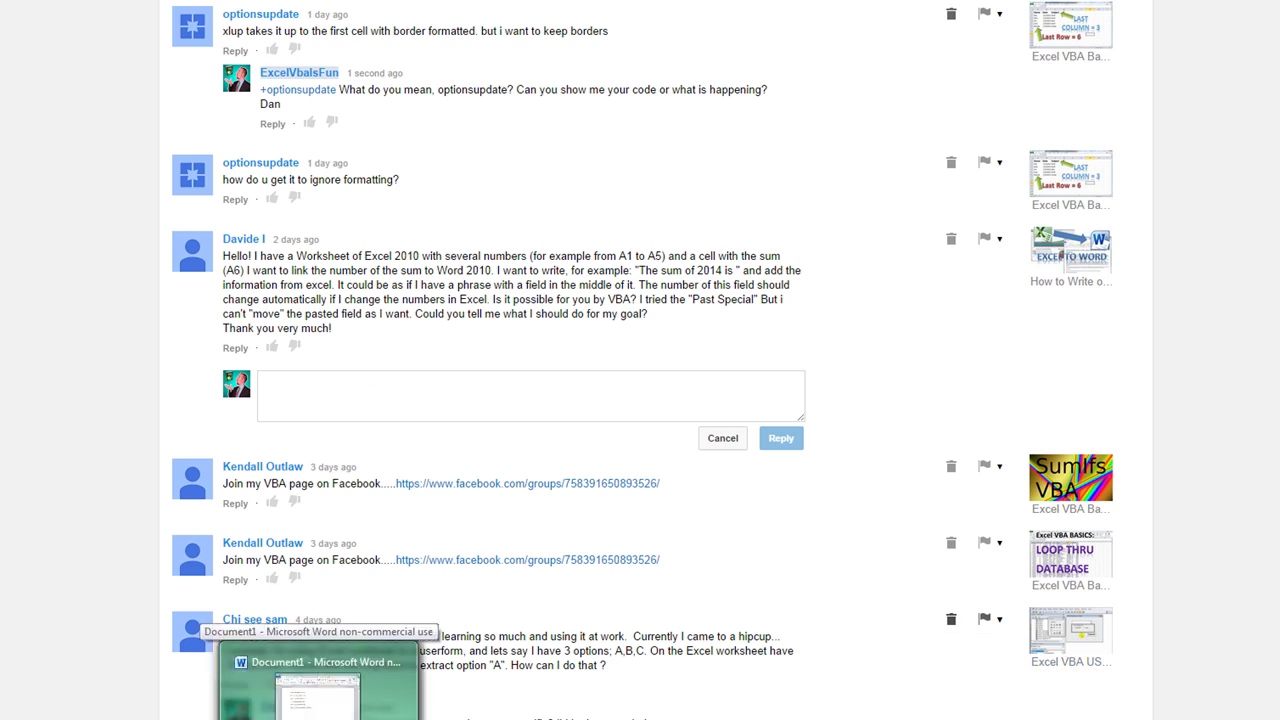
pyautogui.click(457, 690)
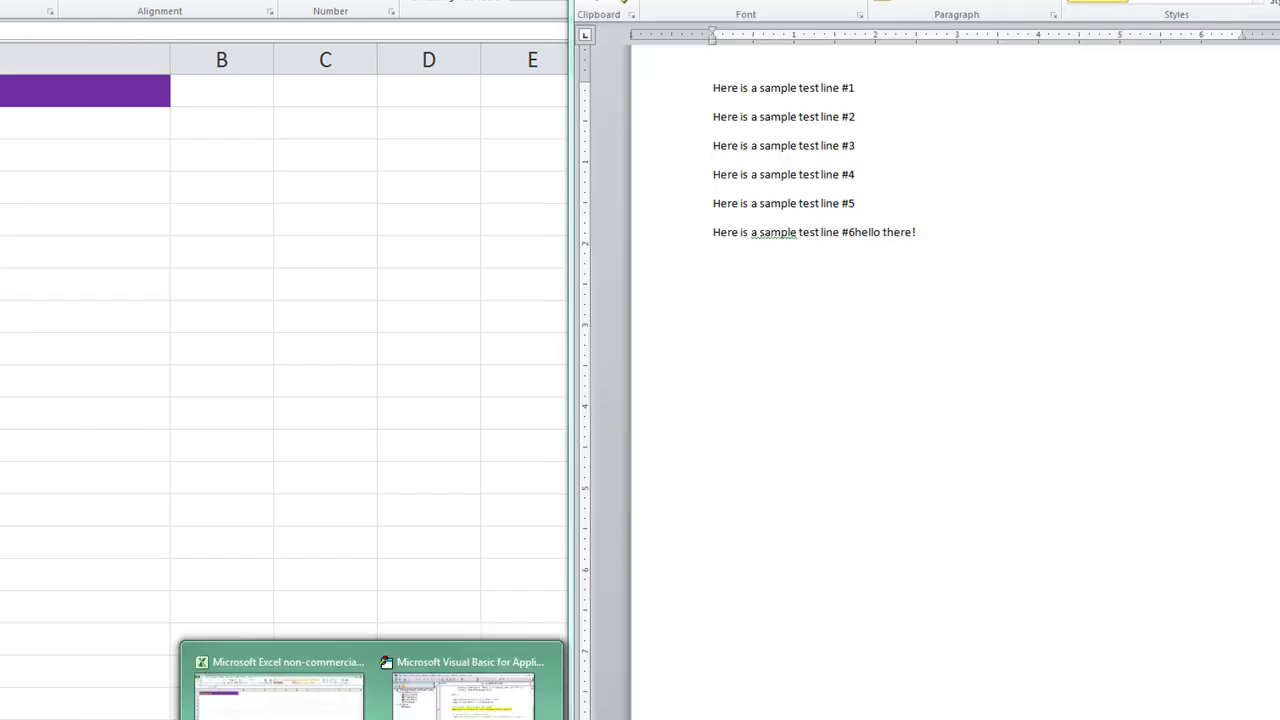
pyautogui.click(464, 688)
pyautogui.click(502, 270)
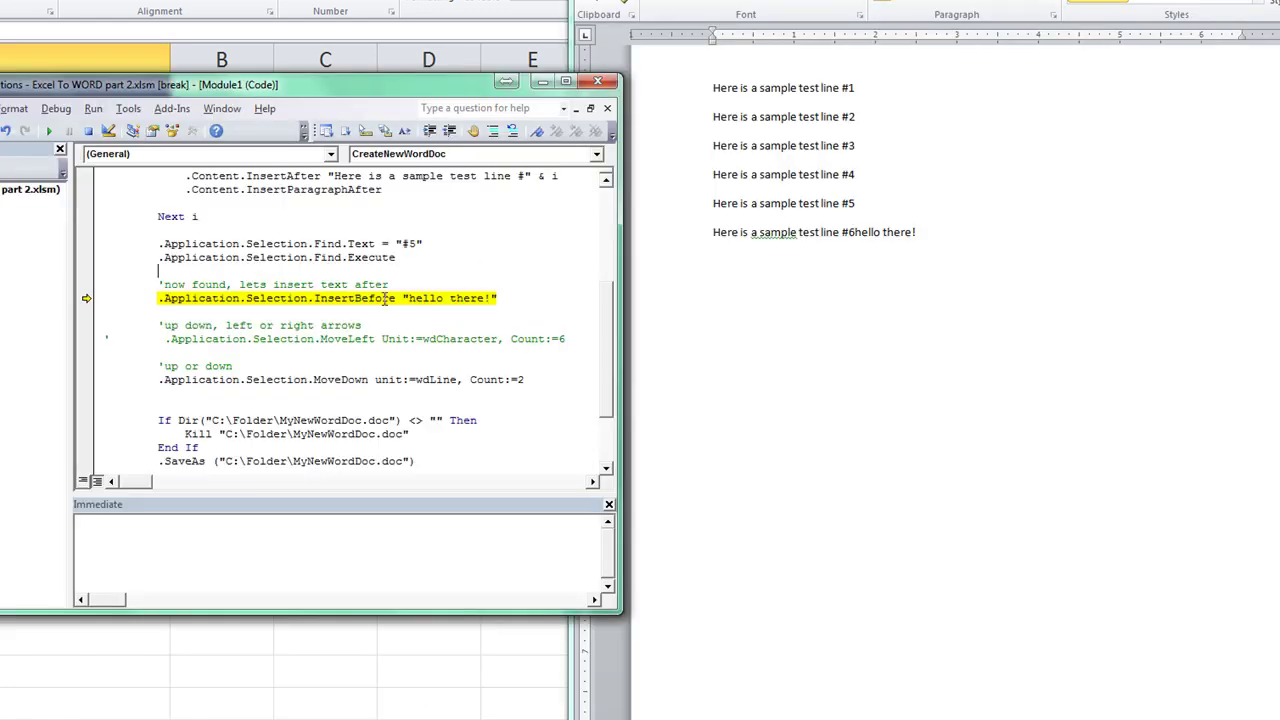
# Add the line .Application.Selection = "The total for 2014 is " & ActiveSheet.Range("A6")
pyautogui.press('Return')
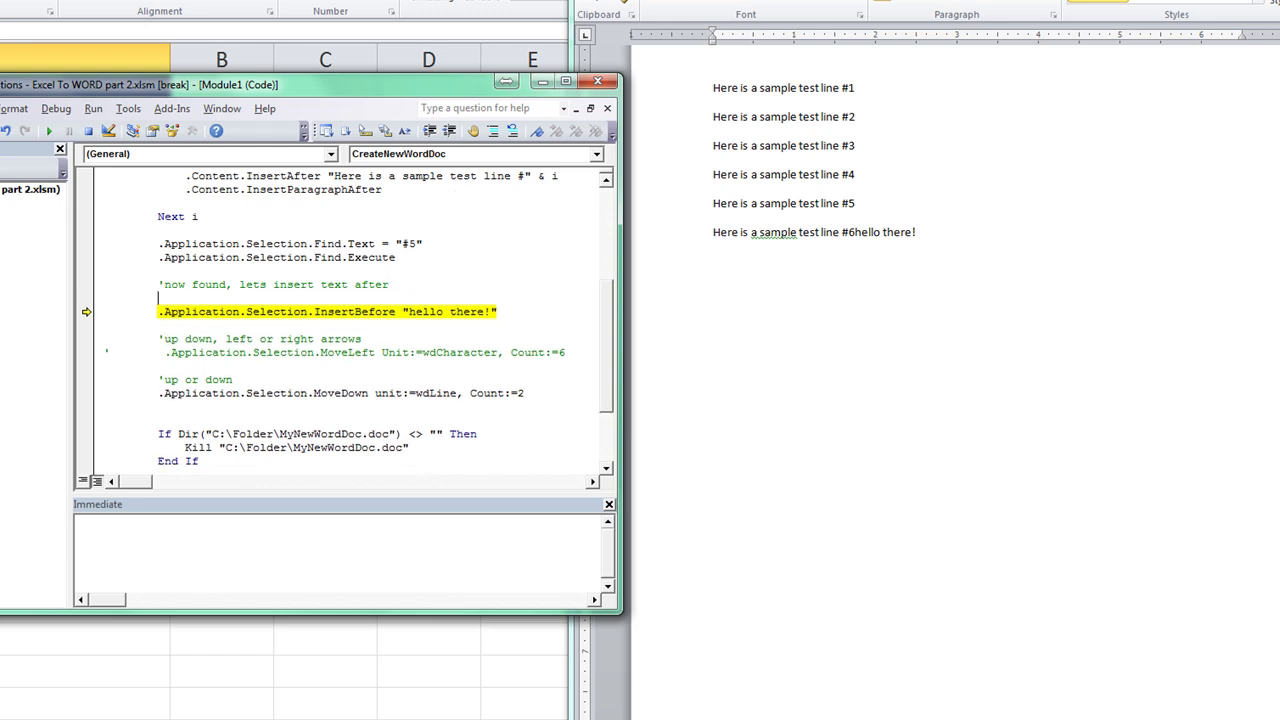
pyautogui.moveTo(621, 307); pyautogui.dragTo(572, 307)
pyautogui.click(456, 312)
pyautogui.write('.ap')
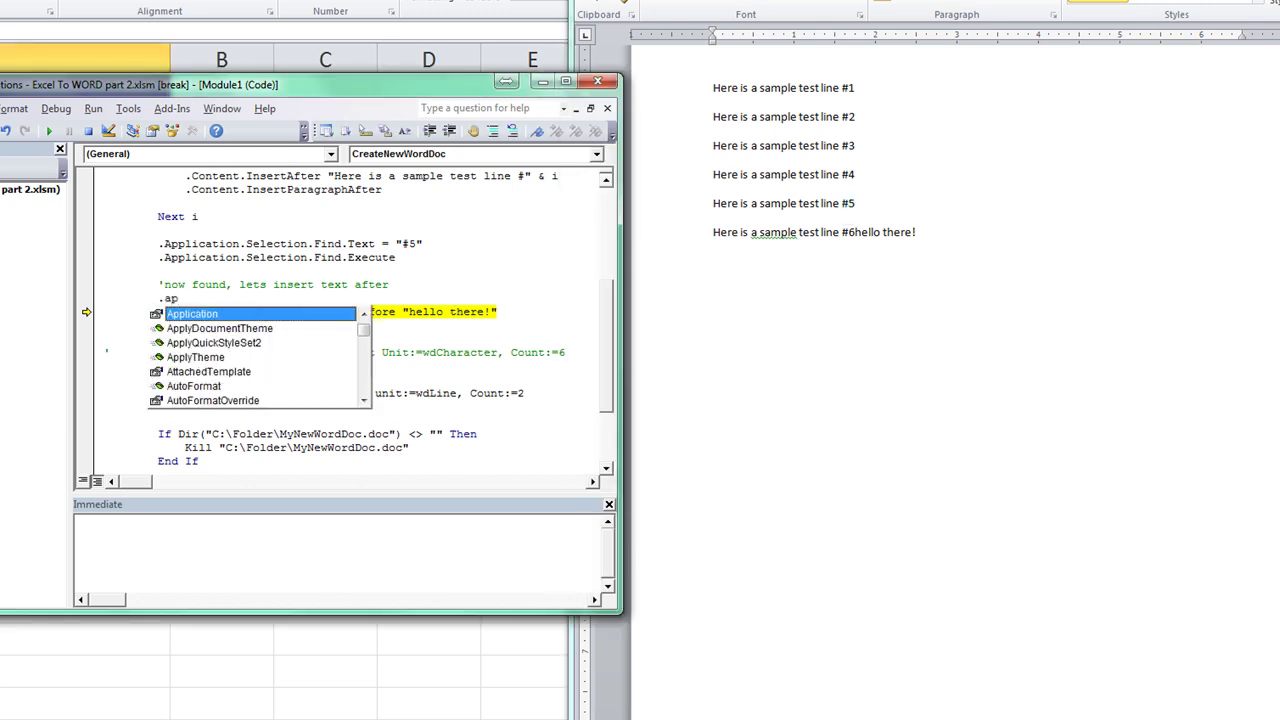
pyautogui.write('.sel')
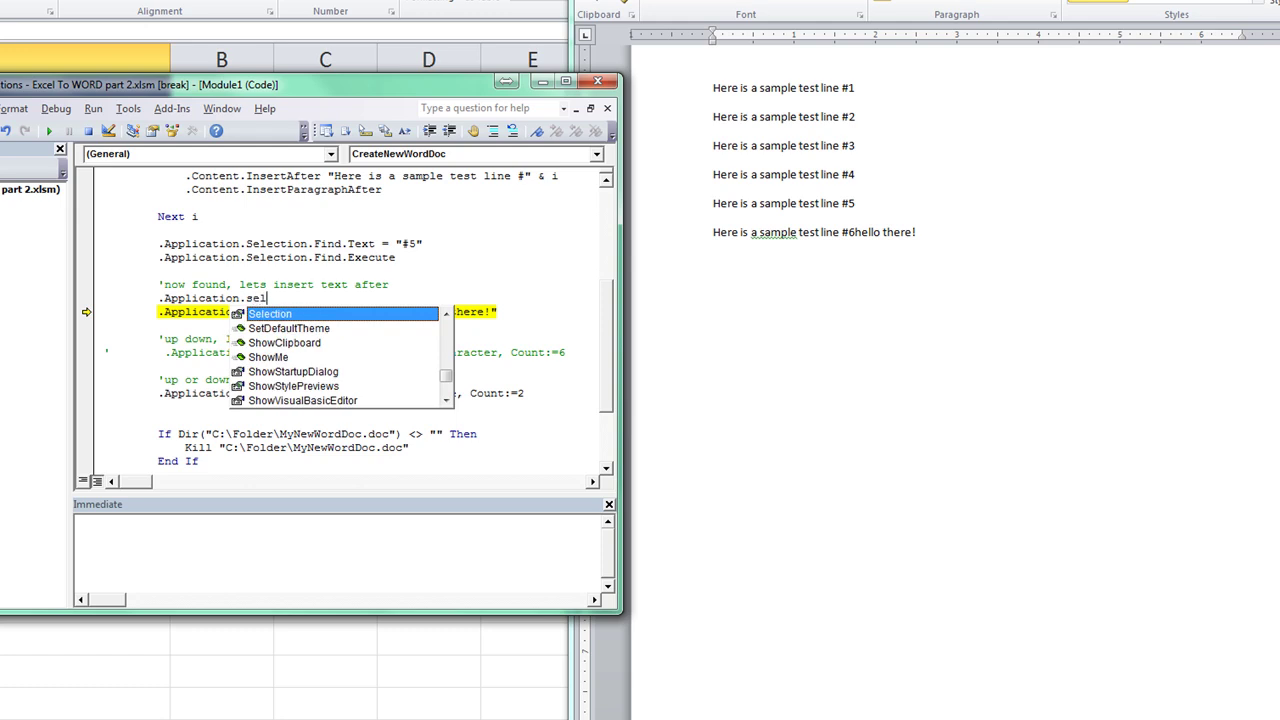
pyautogui.write('=')
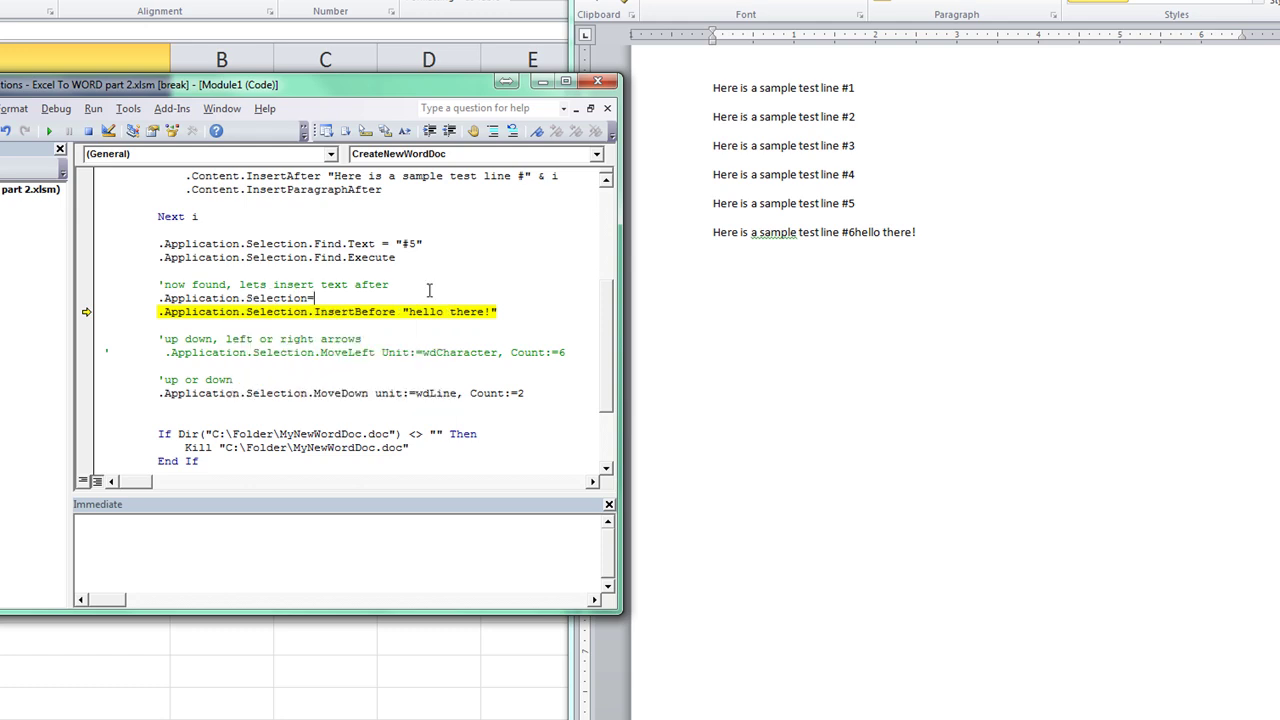
pyautogui.write('"The')
pyautogui.write(' total for 2014')
pyautogui.write(' & ')
pyautogui.write('Activesheet.range(')
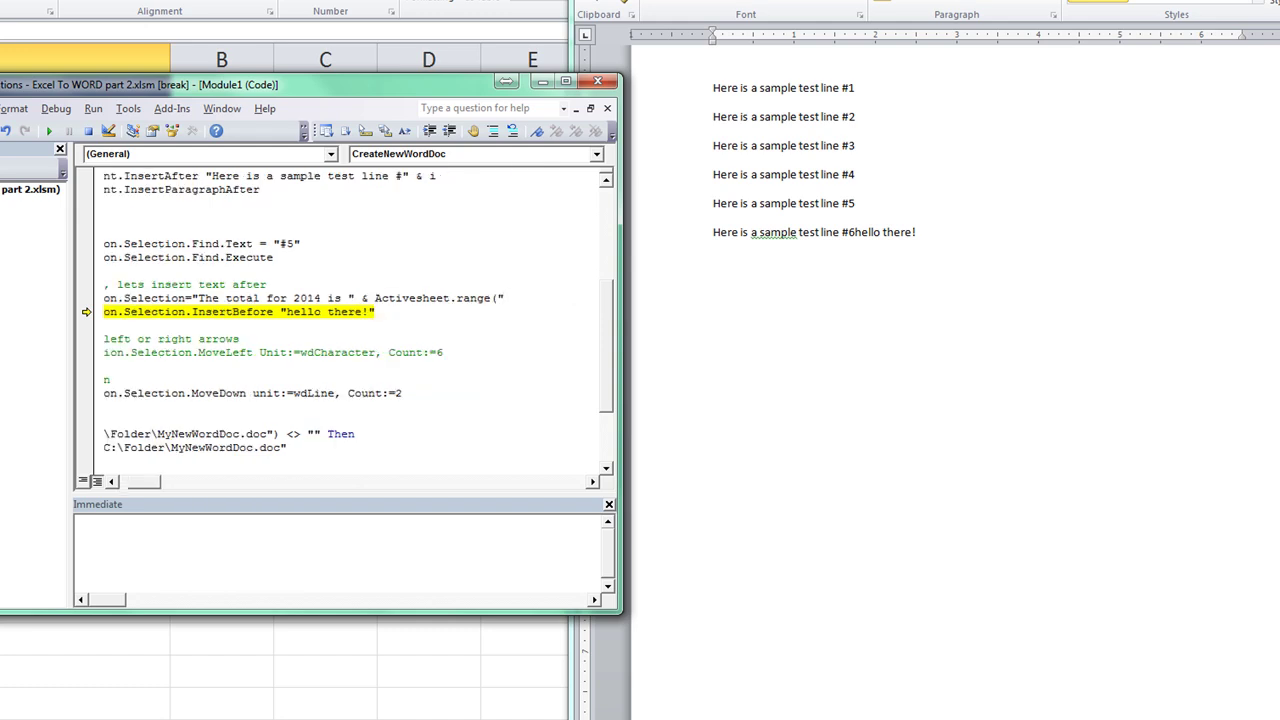
pyautogui.write('a6')
pyautogui.press('Return')
pyautogui.press('Return')
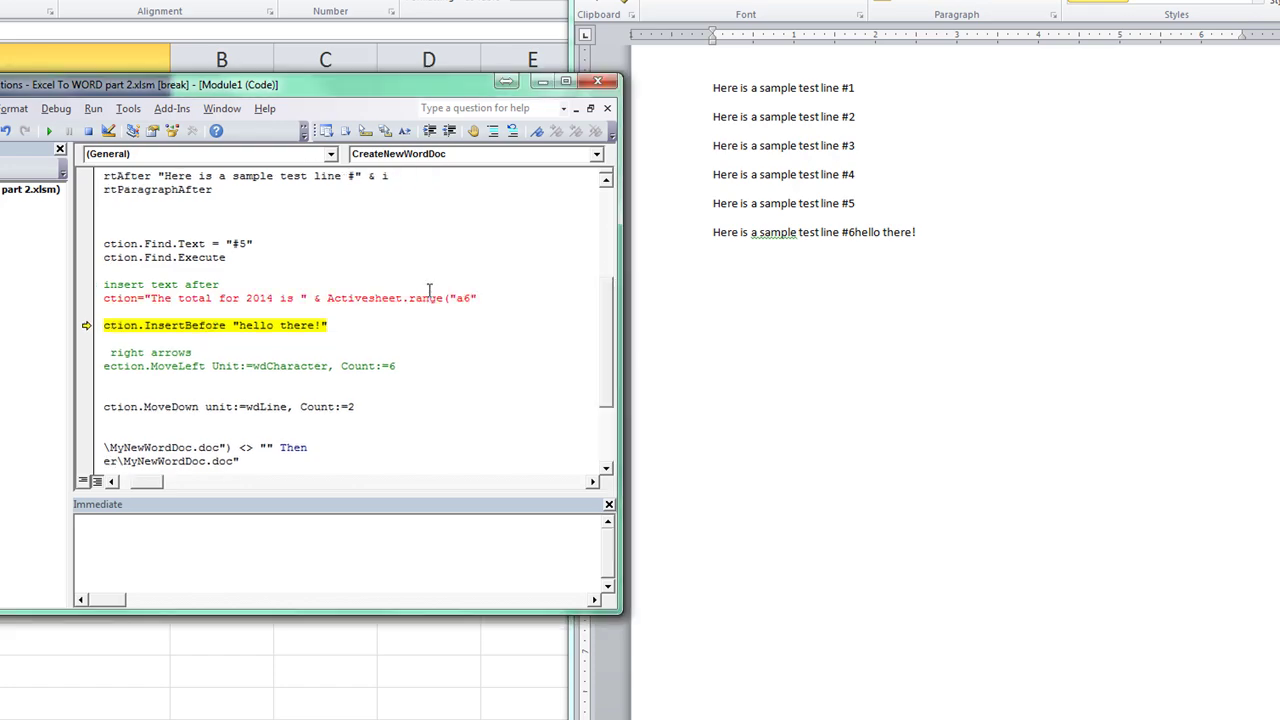
pyautogui.click(430, 311)
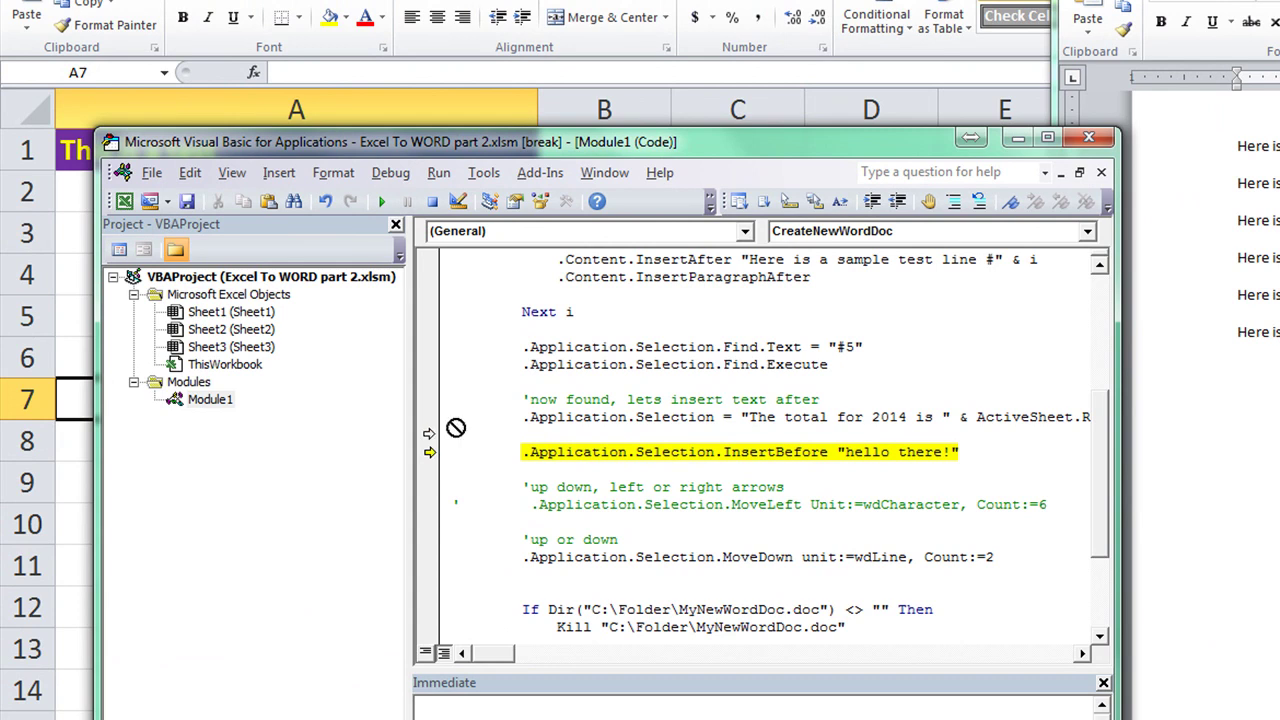
# Make the new statement the next line to run, then enter 13, 5, 6 and 79 in A2:A5
pyautogui.moveTo(430, 452); pyautogui.dragTo(452, 420)
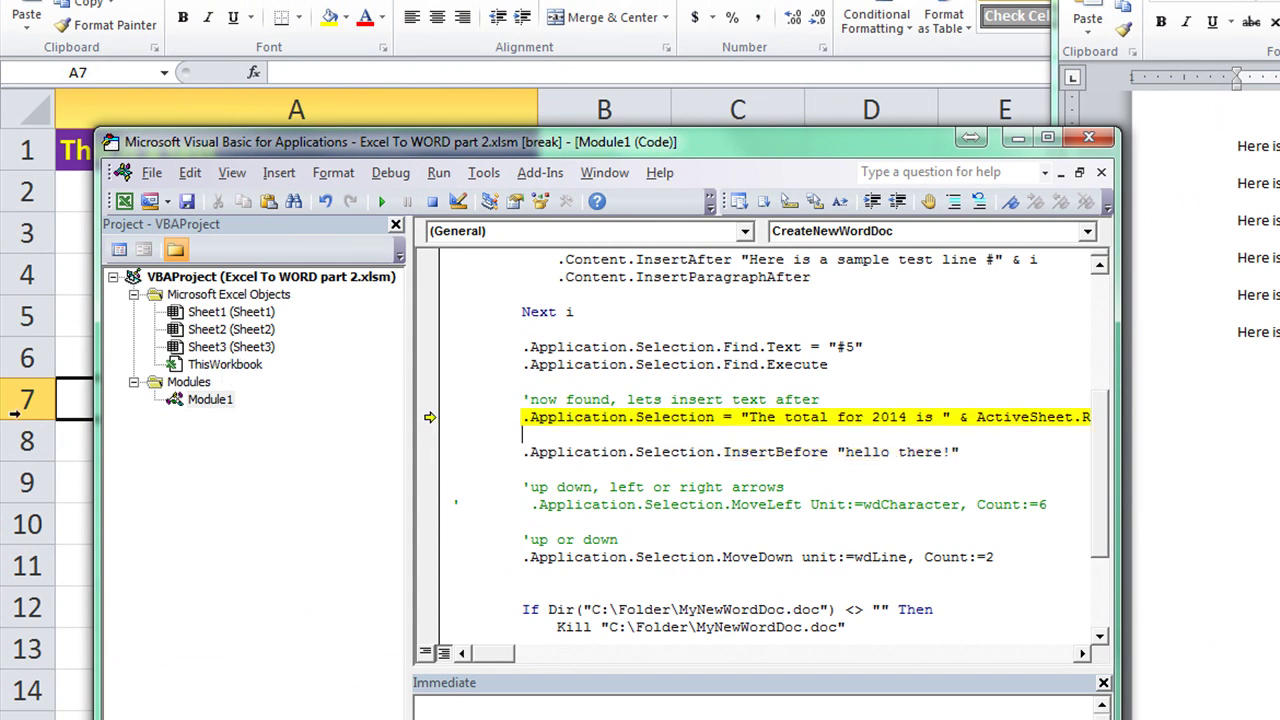
pyautogui.click(70, 361)
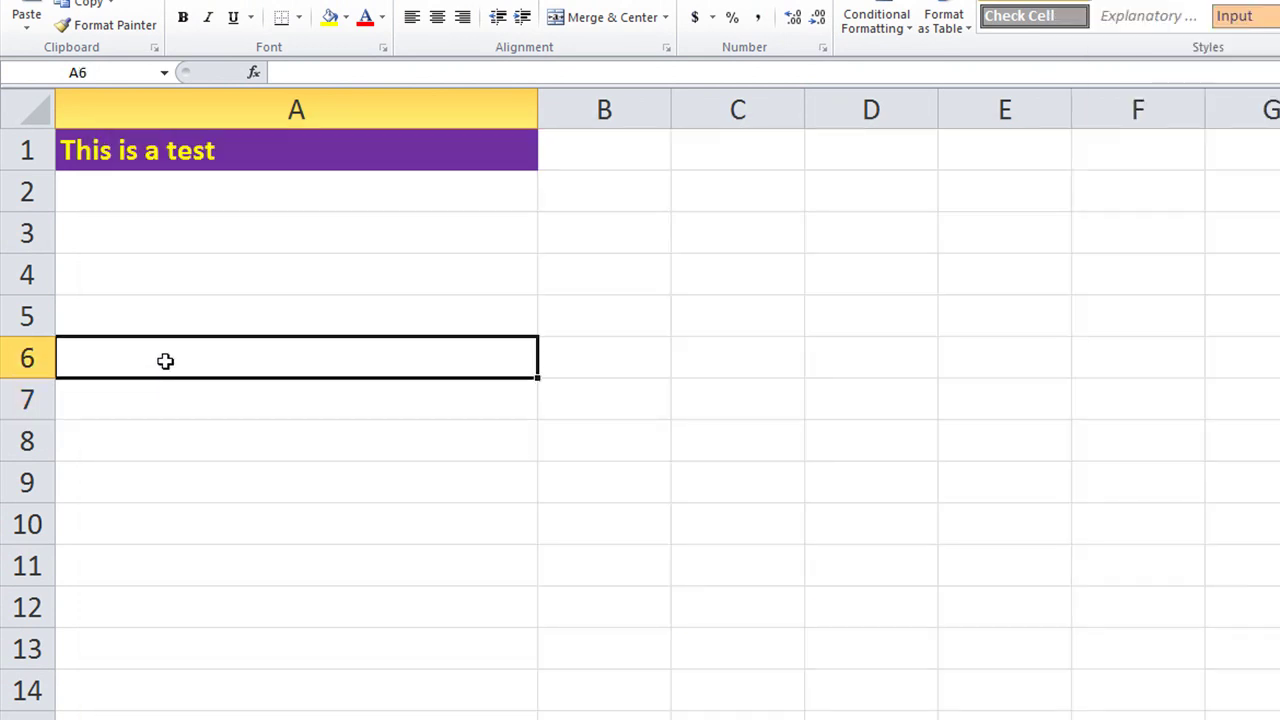
pyautogui.press('Up')
pyautogui.press('Up')
pyautogui.press('Up')
pyautogui.moveTo(222, 194); pyautogui.dragTo(221, 303)
pyautogui.write('13')
pyautogui.press('Return')
pyautogui.write('5')
pyautogui.press('Return')
pyautogui.write('6')
pyautogui.press('Return')
pyautogui.write('79')
pyautogui.press('Return')
# AutoSum cell A6 so it totals 103
pyautogui.click(217, 355)
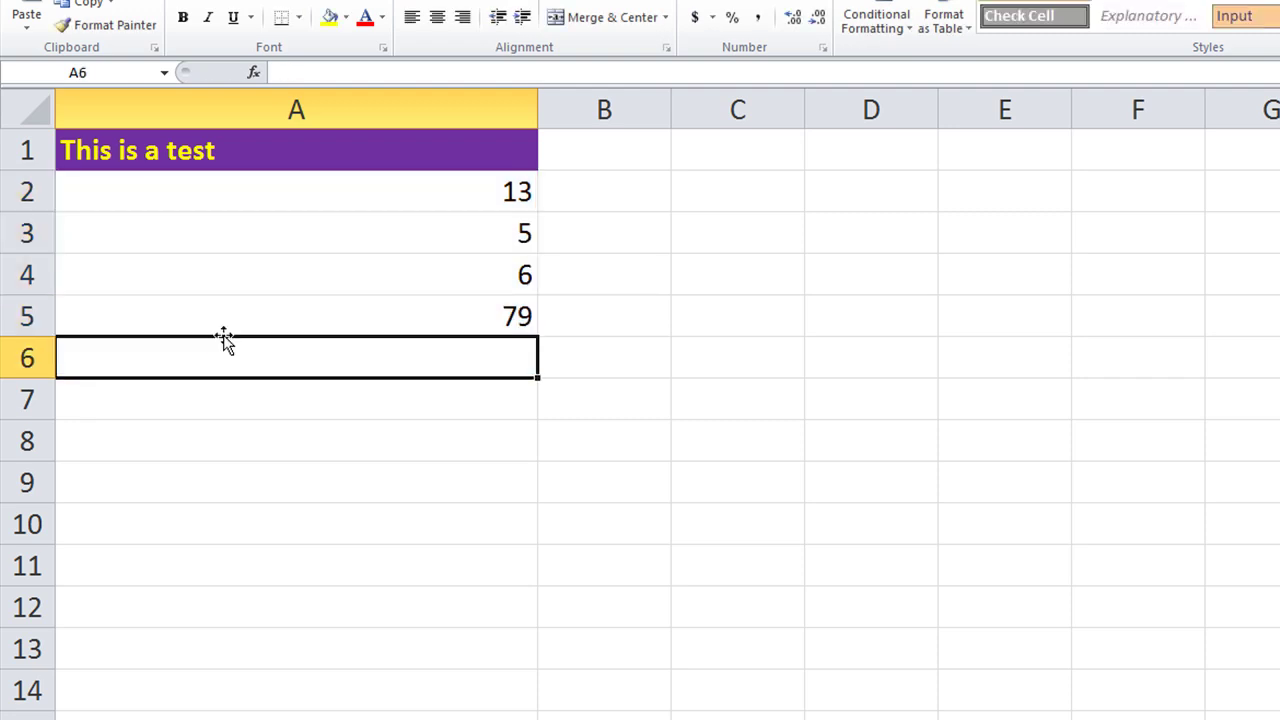
pyautogui.hotkey('alt', '=')
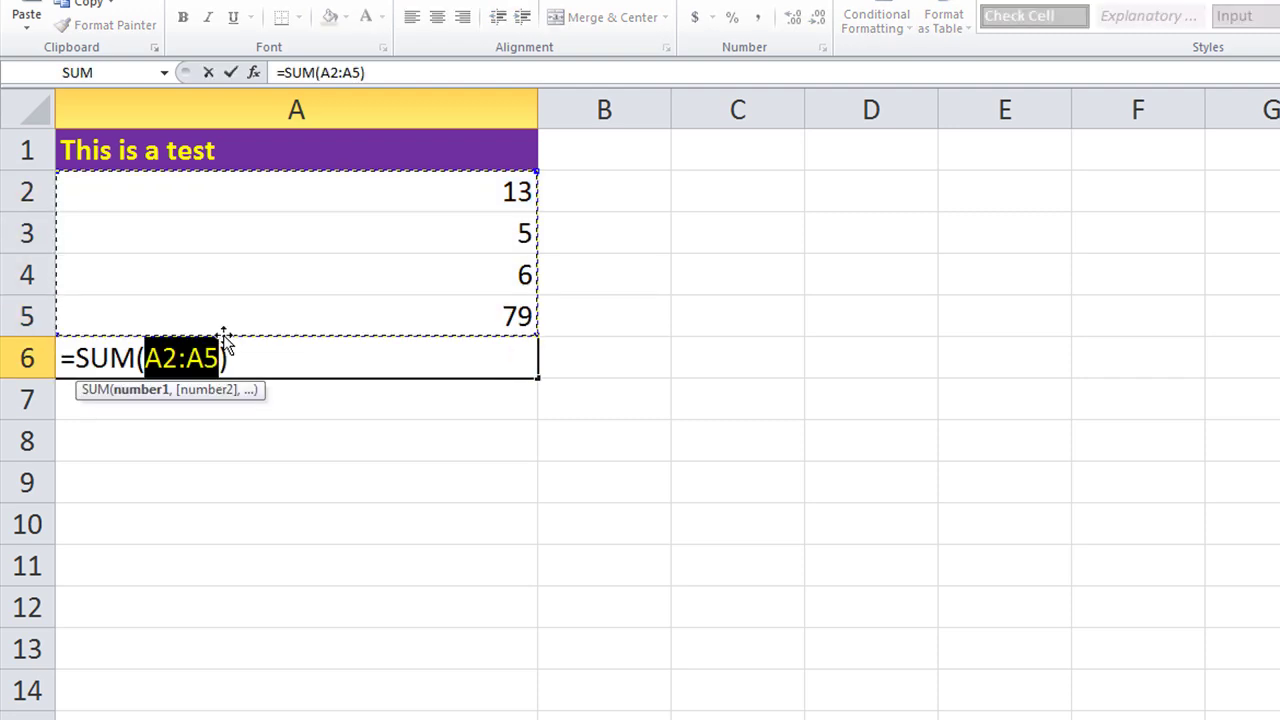
pyautogui.press('Return')
pyautogui.click(213, 360)
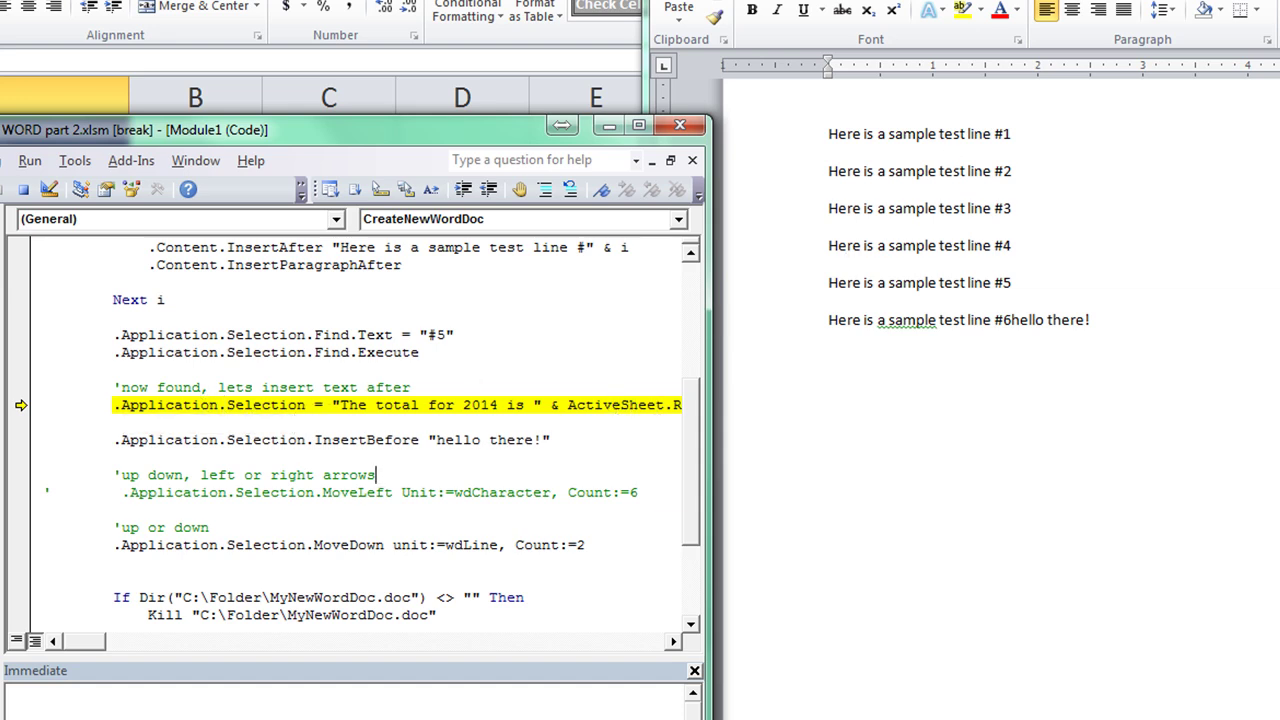
# Run the selection line so the found #5 becomes 'The total for 2014 is 103' in Word
pyautogui.hotkey('alt', 'Tab')
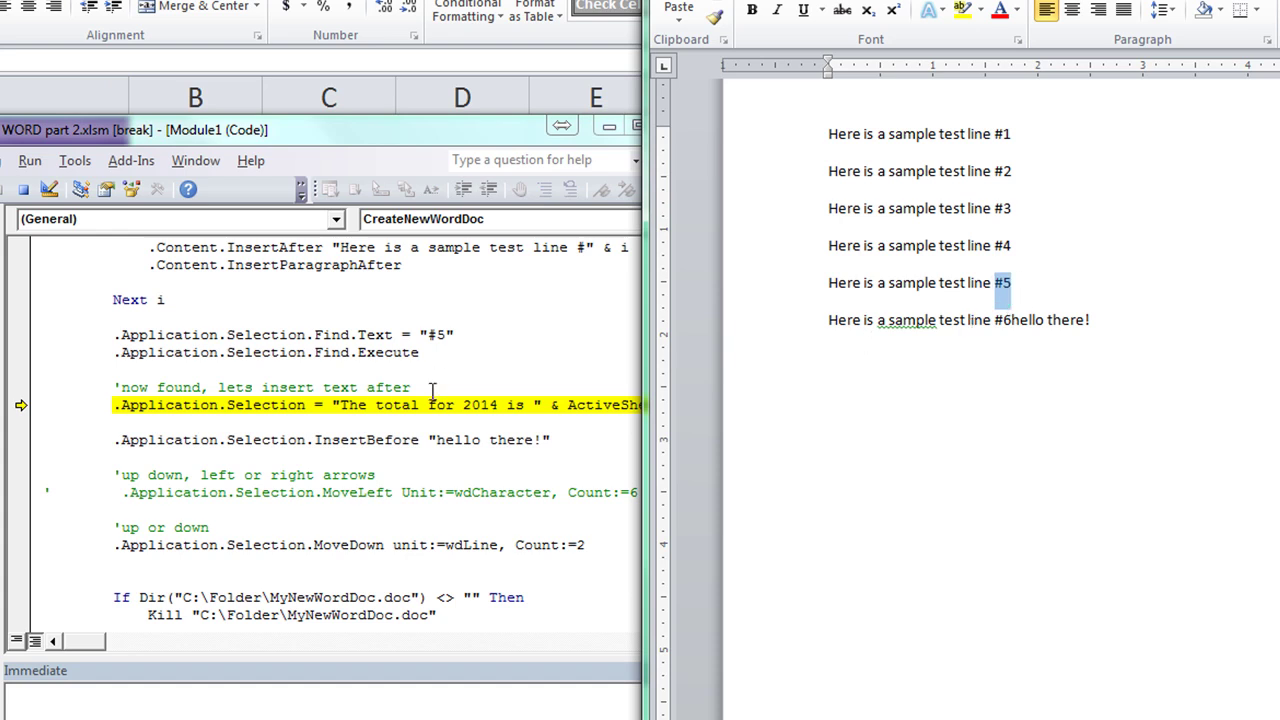
pyautogui.click(428, 405)
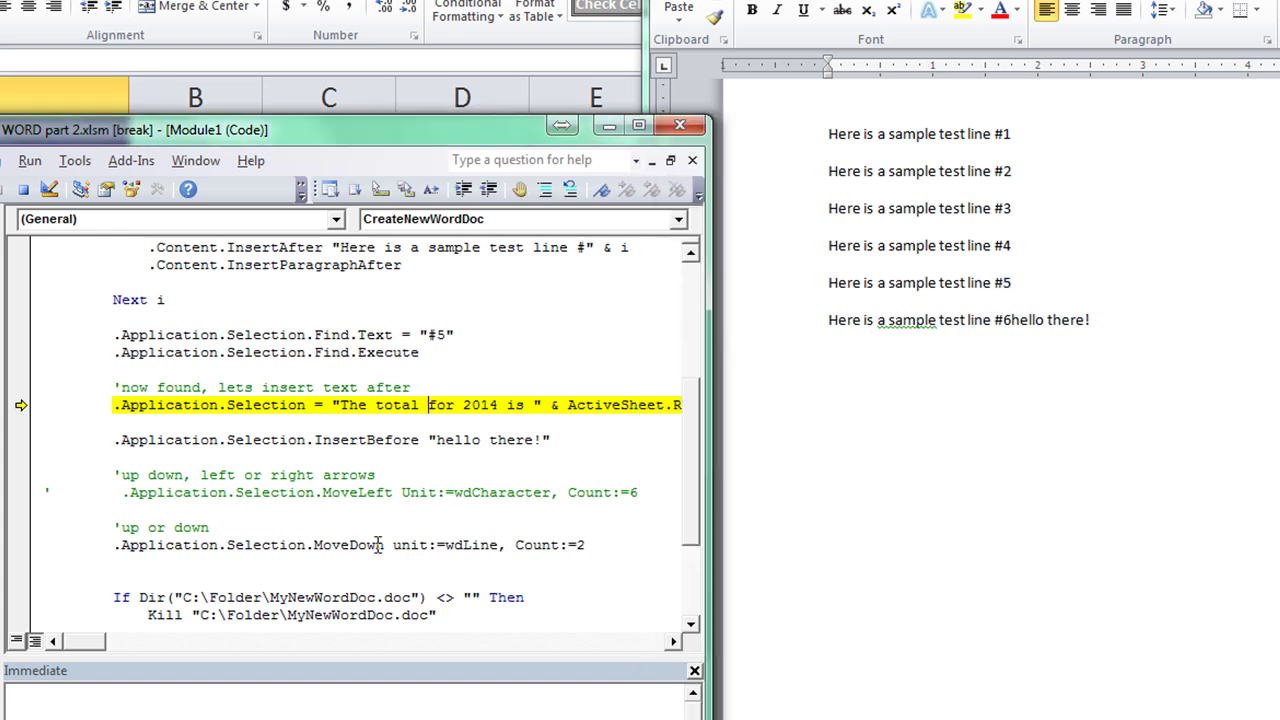
pyautogui.click(409, 420)
pyautogui.press('F8')
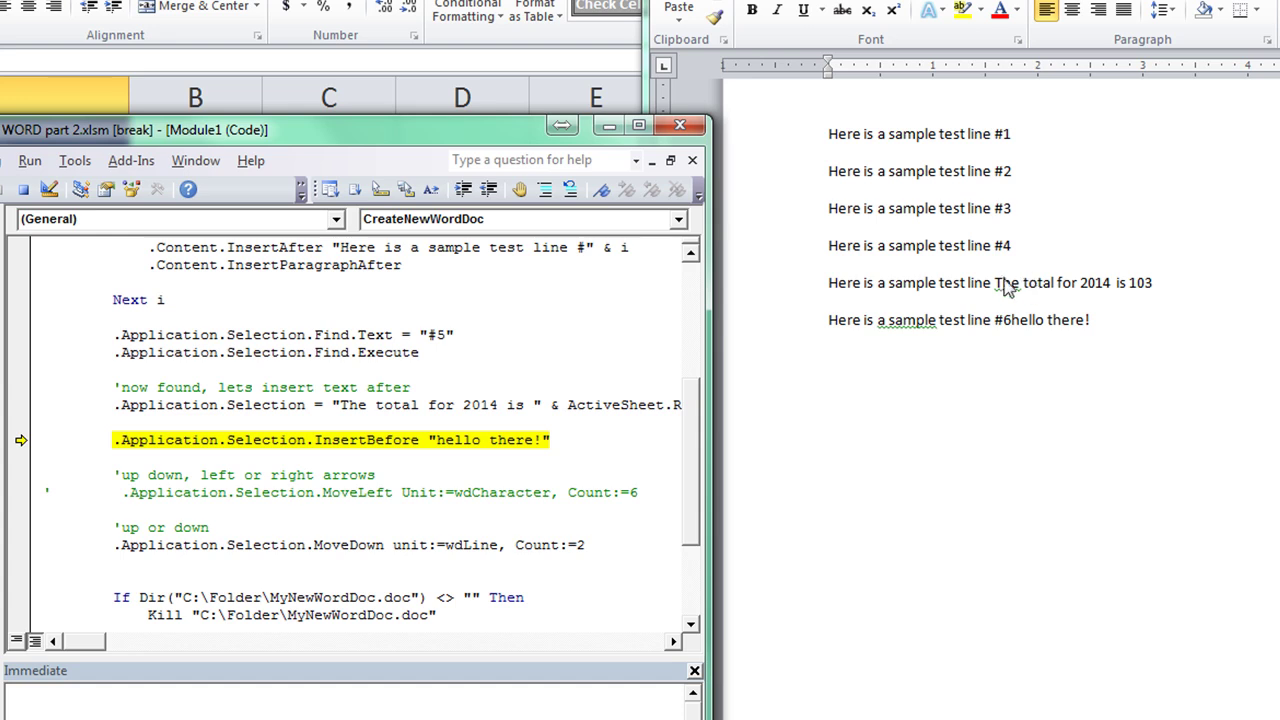
pyautogui.hotkey('alt', 'Tab')
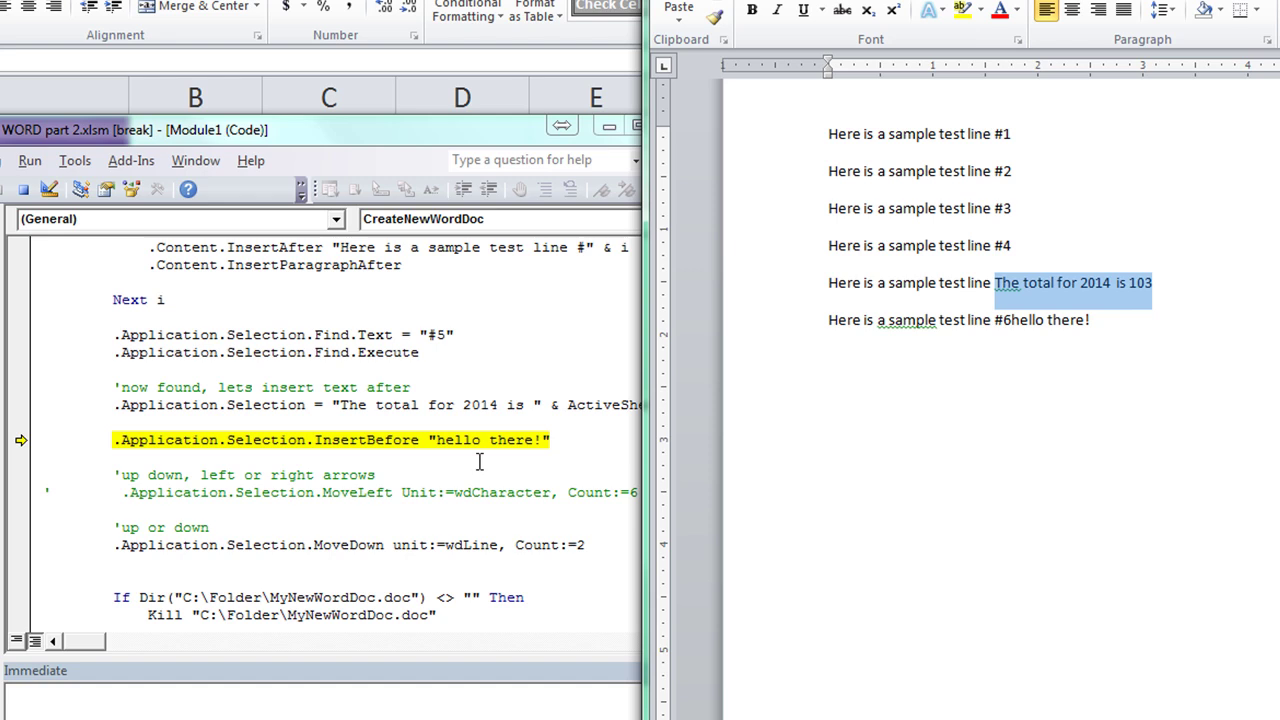
pyautogui.click(479, 461)
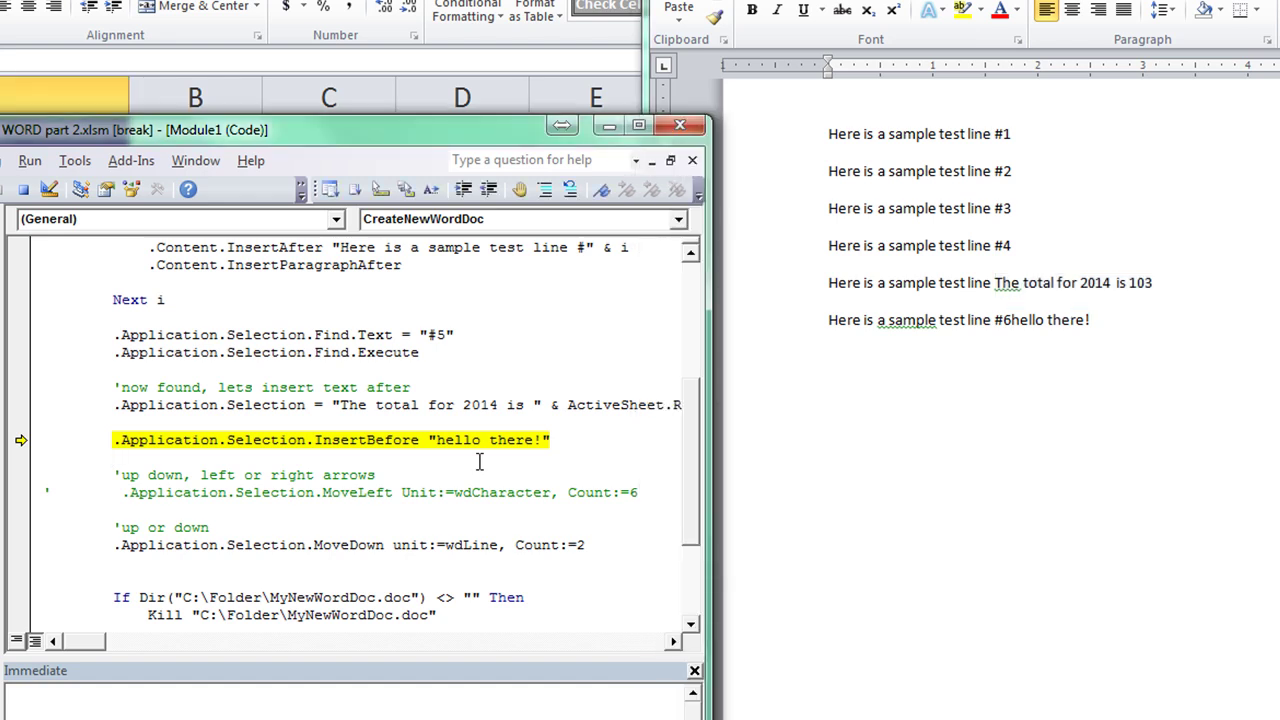
pyautogui.scroll(-2, 462, 498)
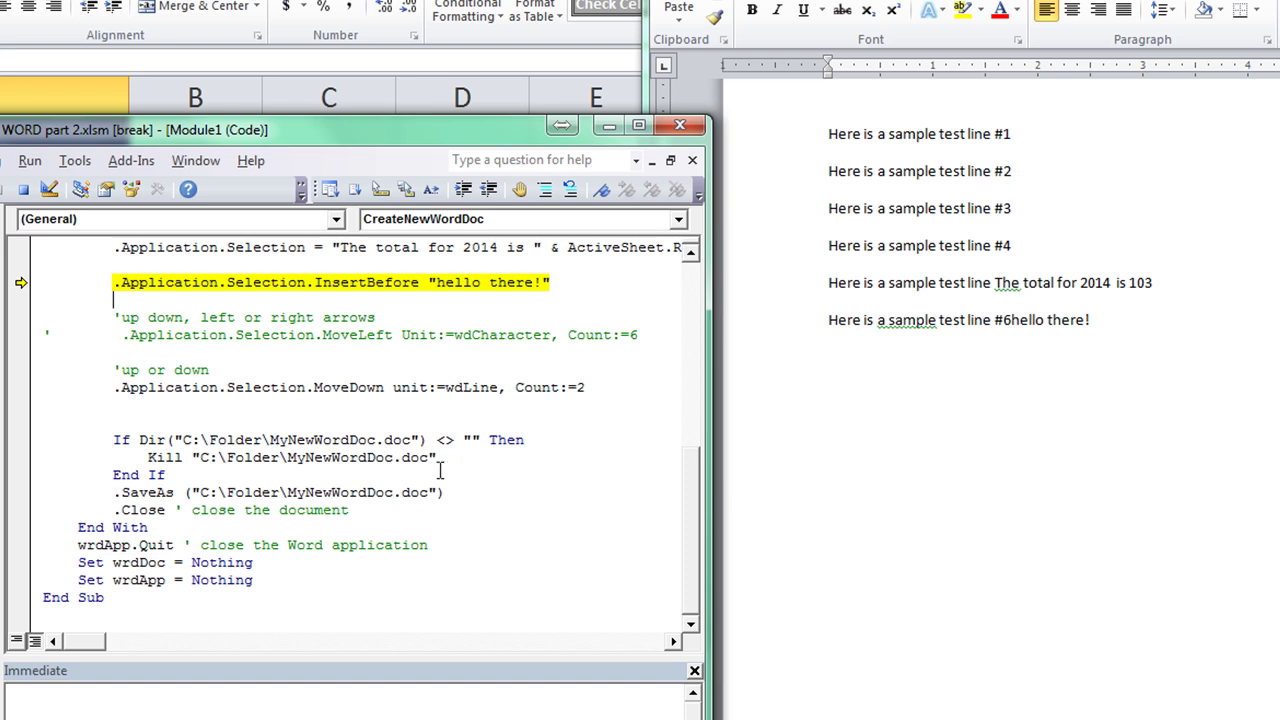
pyautogui.moveTo(114, 493); pyautogui.dragTo(168, 491)
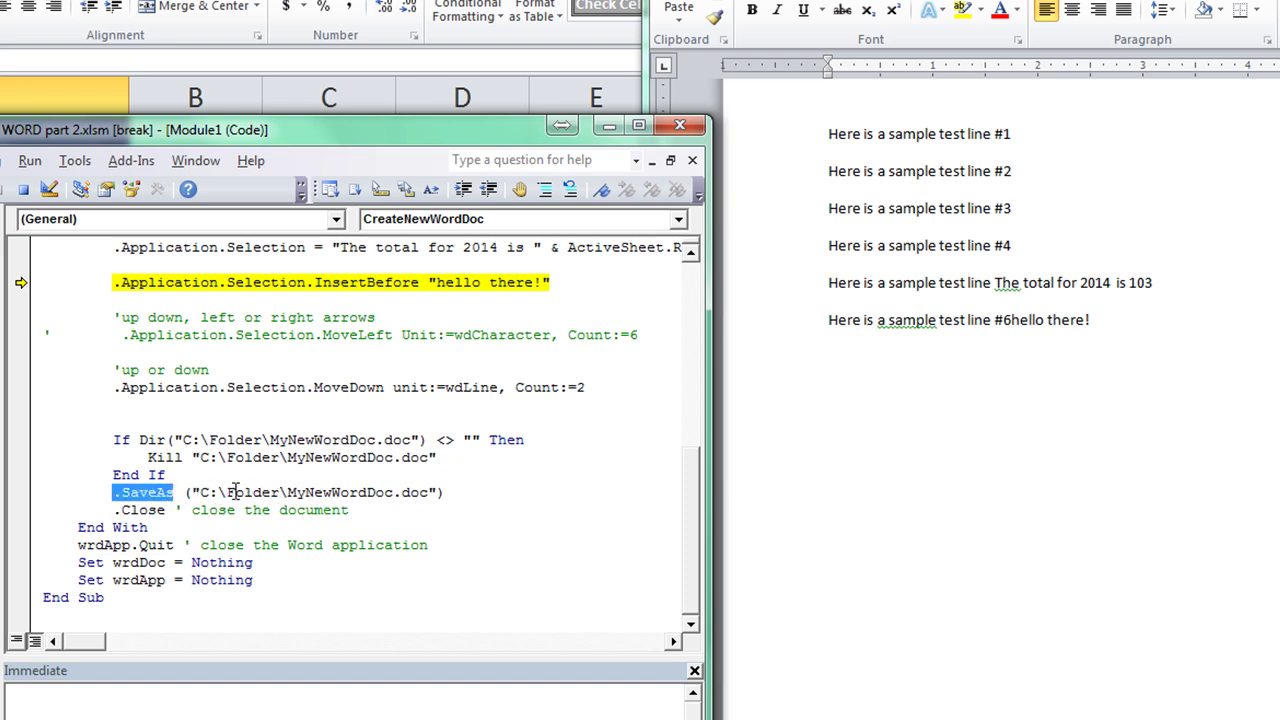
pyautogui.moveTo(227, 492); pyautogui.dragTo(278, 492)
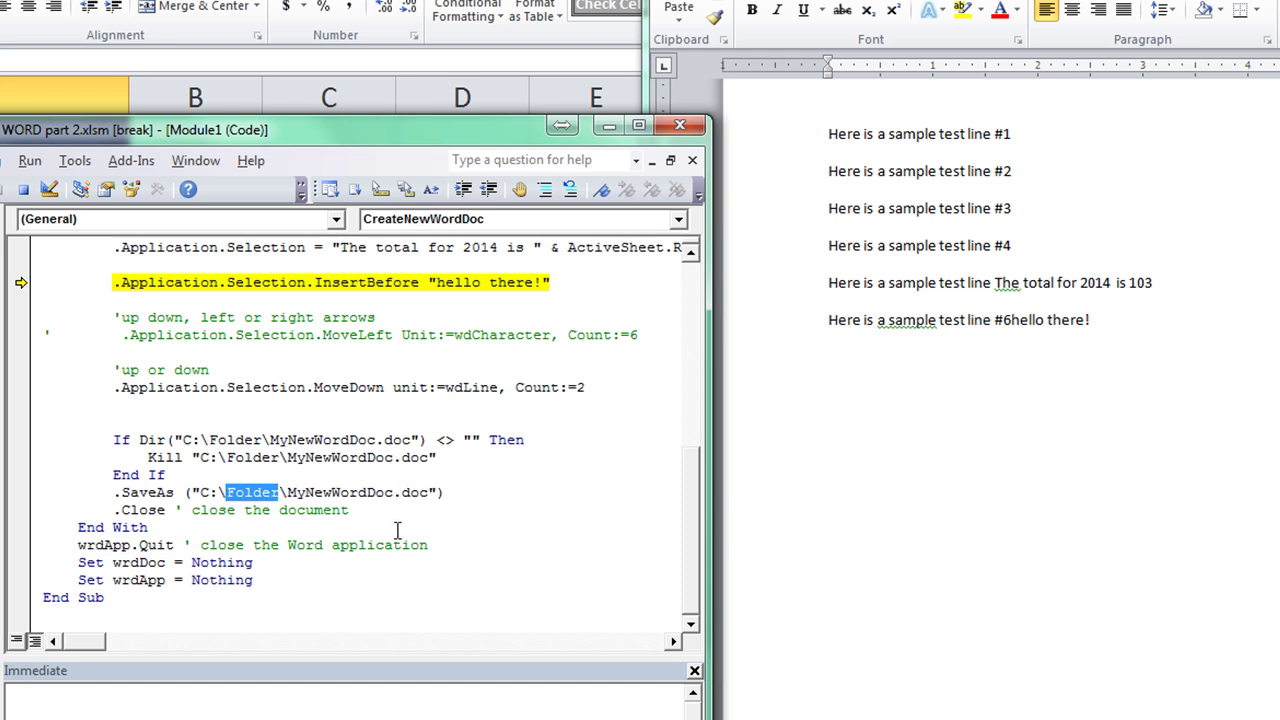
pyautogui.scroll(1, 397, 528)
pyautogui.scroll(2, 397, 528)
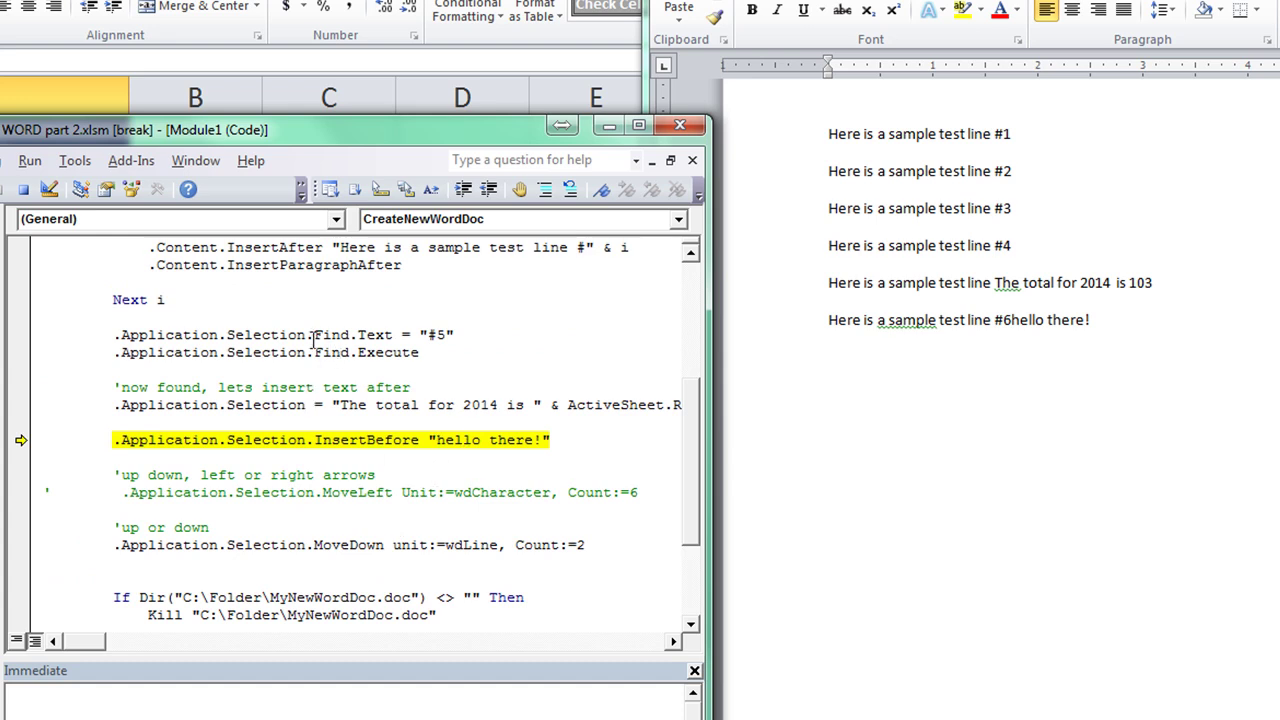
pyautogui.moveTo(288, 335); pyautogui.dragTo(450, 350)
pyautogui.click(439, 383)
pyautogui.moveTo(357, 353); pyautogui.dragTo(414, 347)
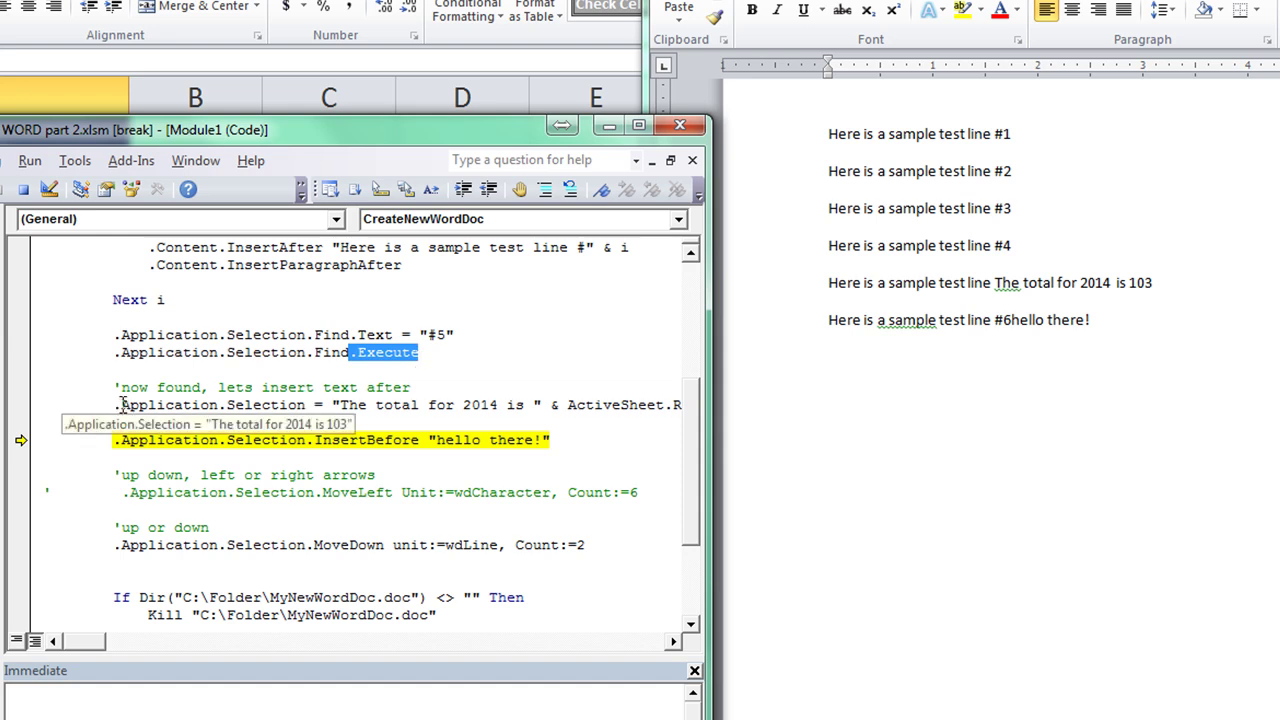
pyautogui.moveTo(120, 405); pyautogui.dragTo(309, 405)
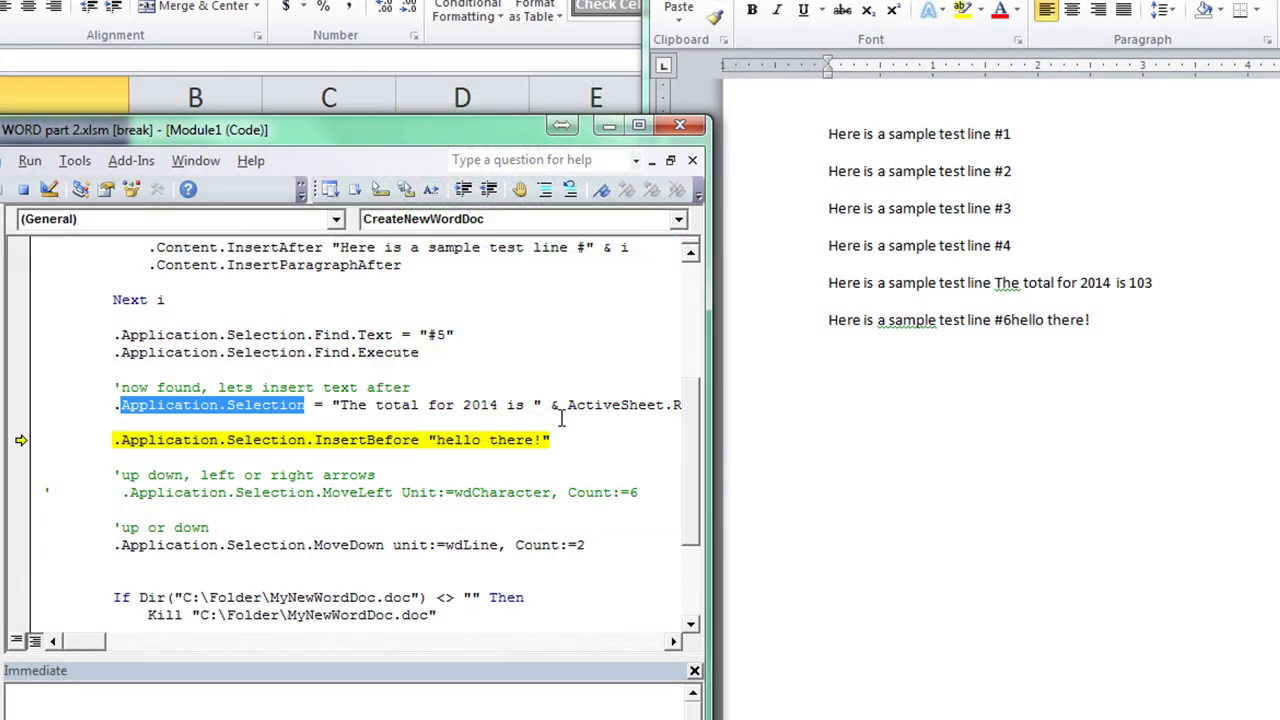
pyautogui.click(561, 420)
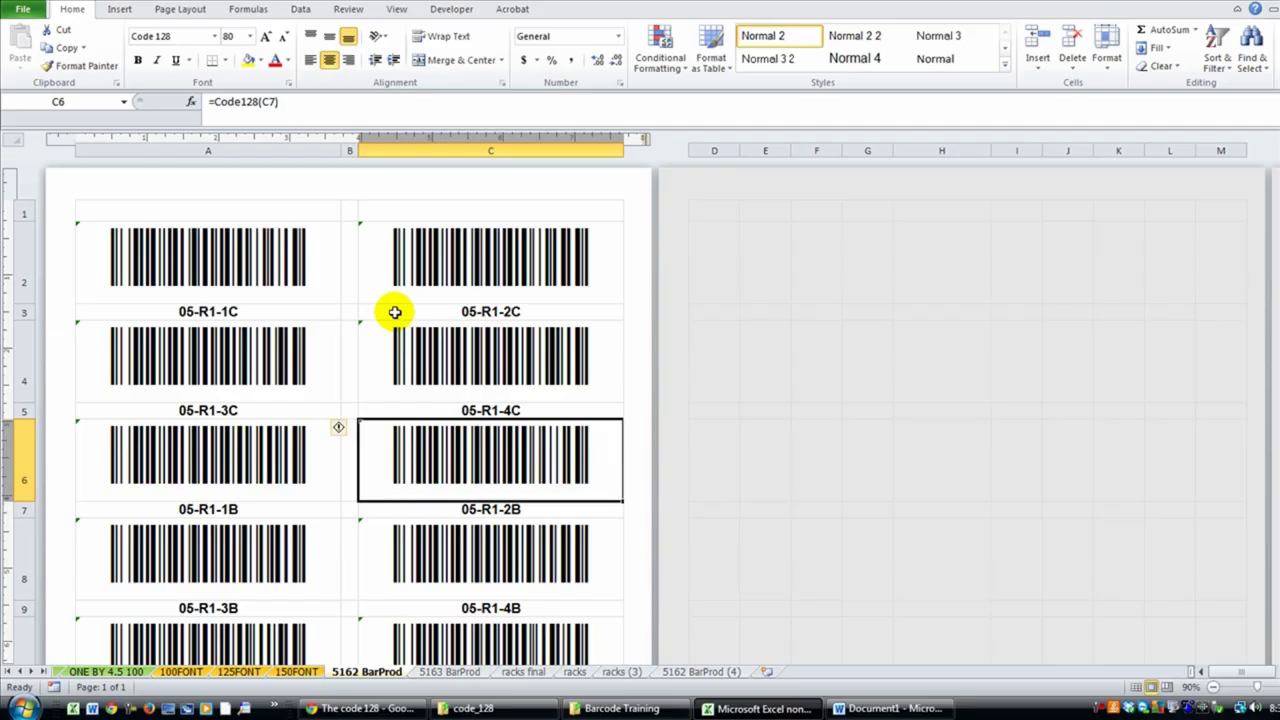
# Scroll the barcode sheet, then enter a name in cell A3 on the 100FONT sheet
pyautogui.scroll(-1, 395, 313)
pyautogui.scroll(-2, 395, 313)
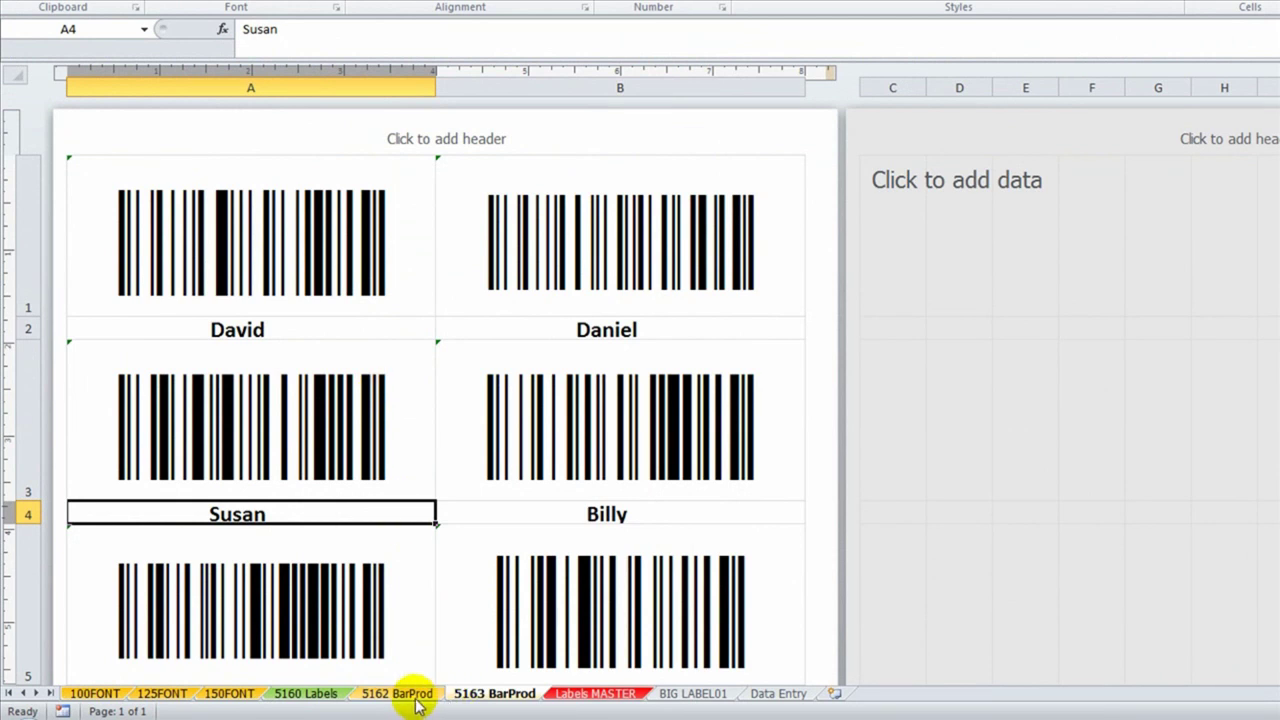
pyautogui.click(235, 325)
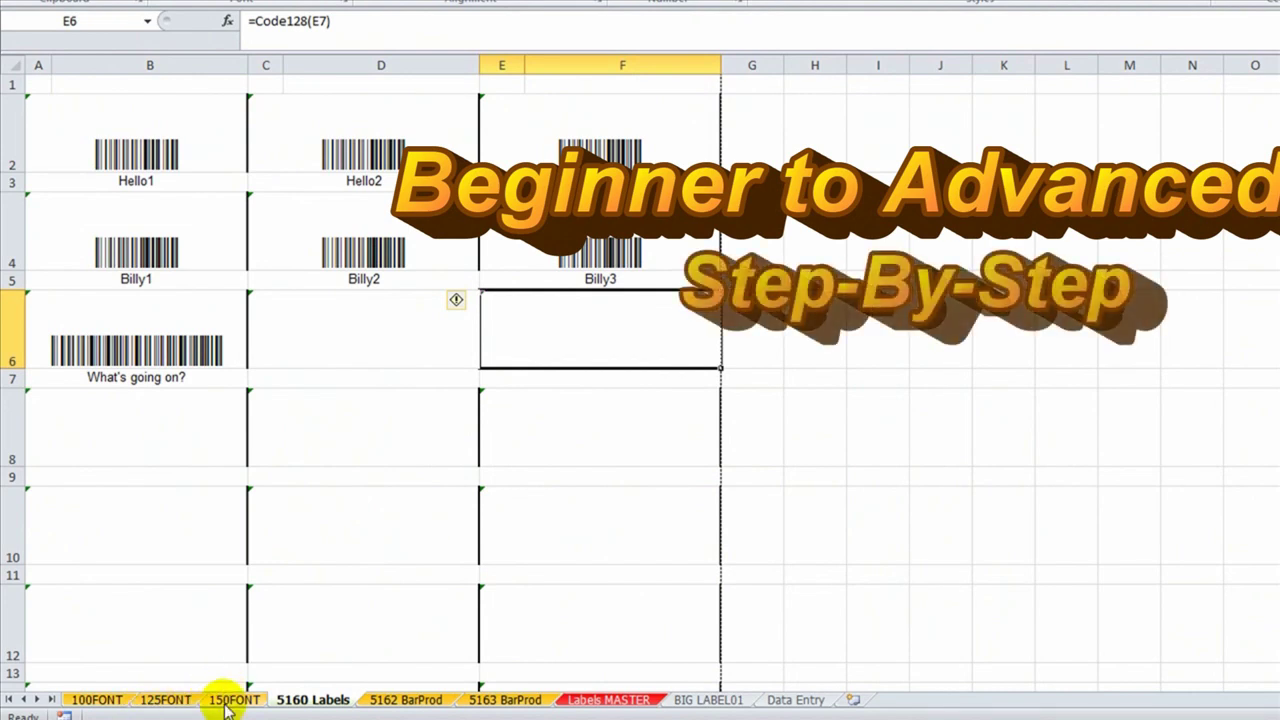
pyautogui.click(97, 700)
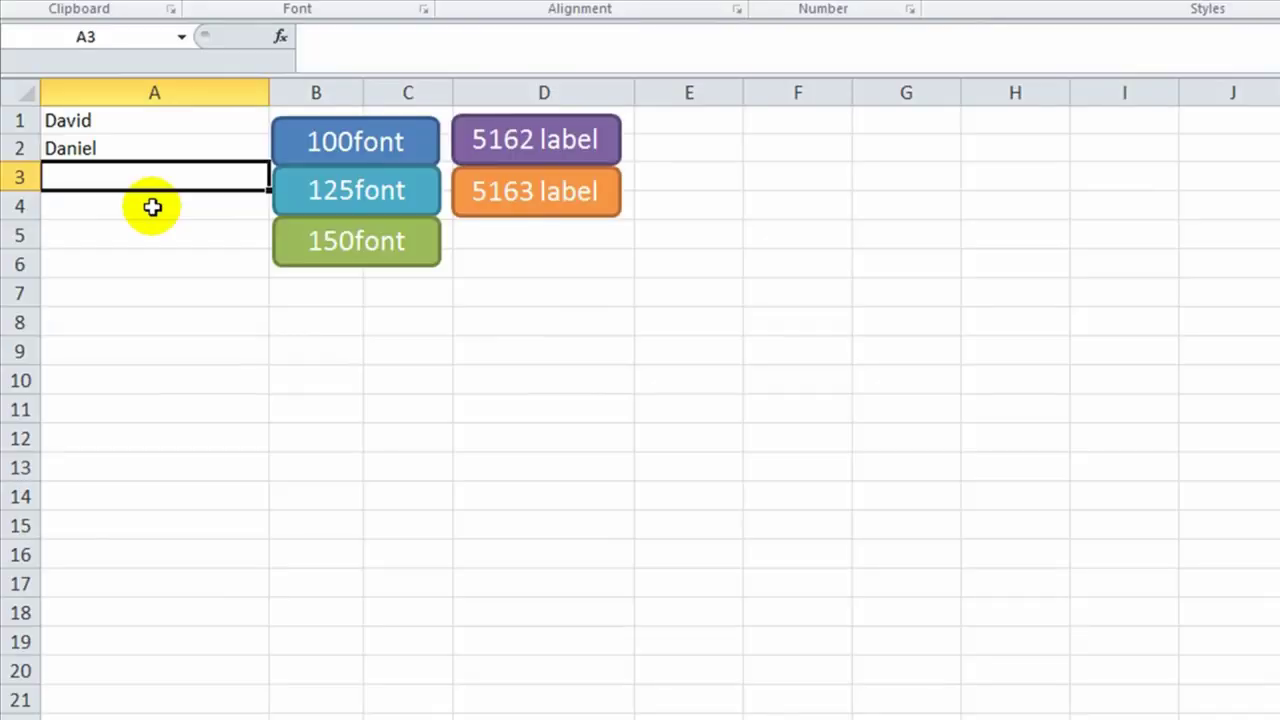
pyautogui.write('Susan')
pyautogui.press('Return')
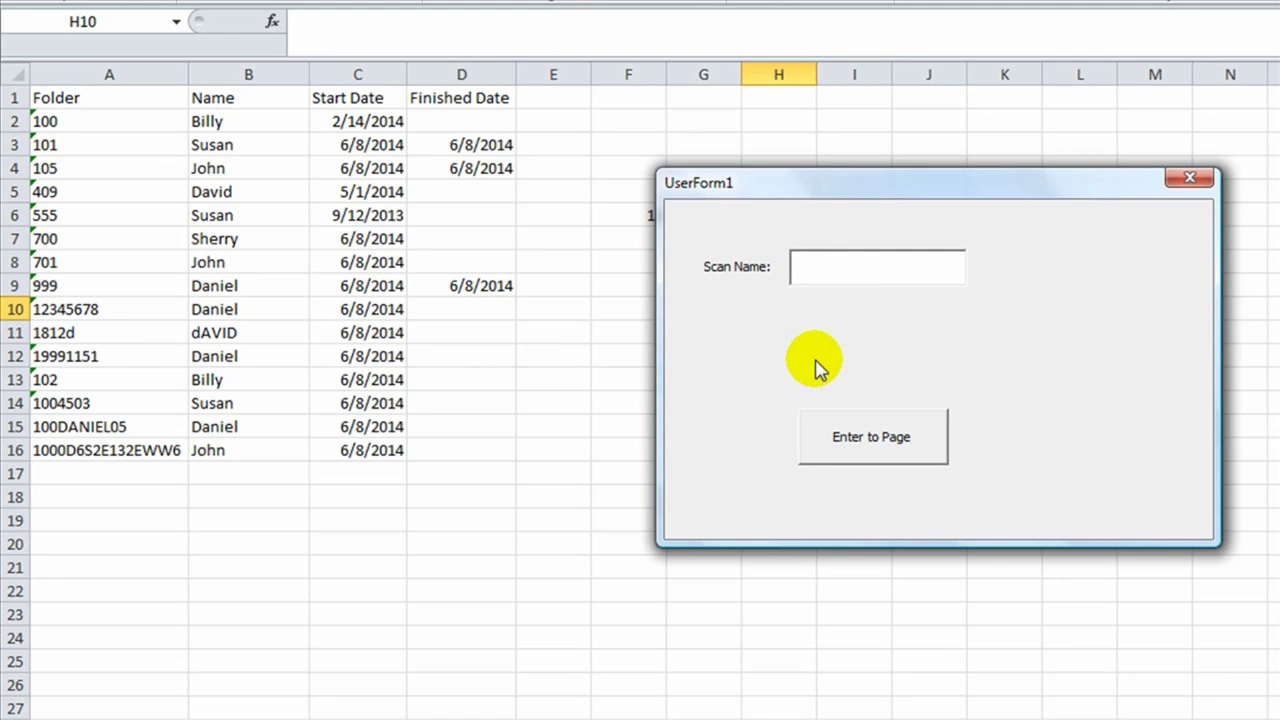
# Enter a name in the Scan Name box, adding row 17 for folder 654 dated 6/9/2014
pyautogui.write('Larry')
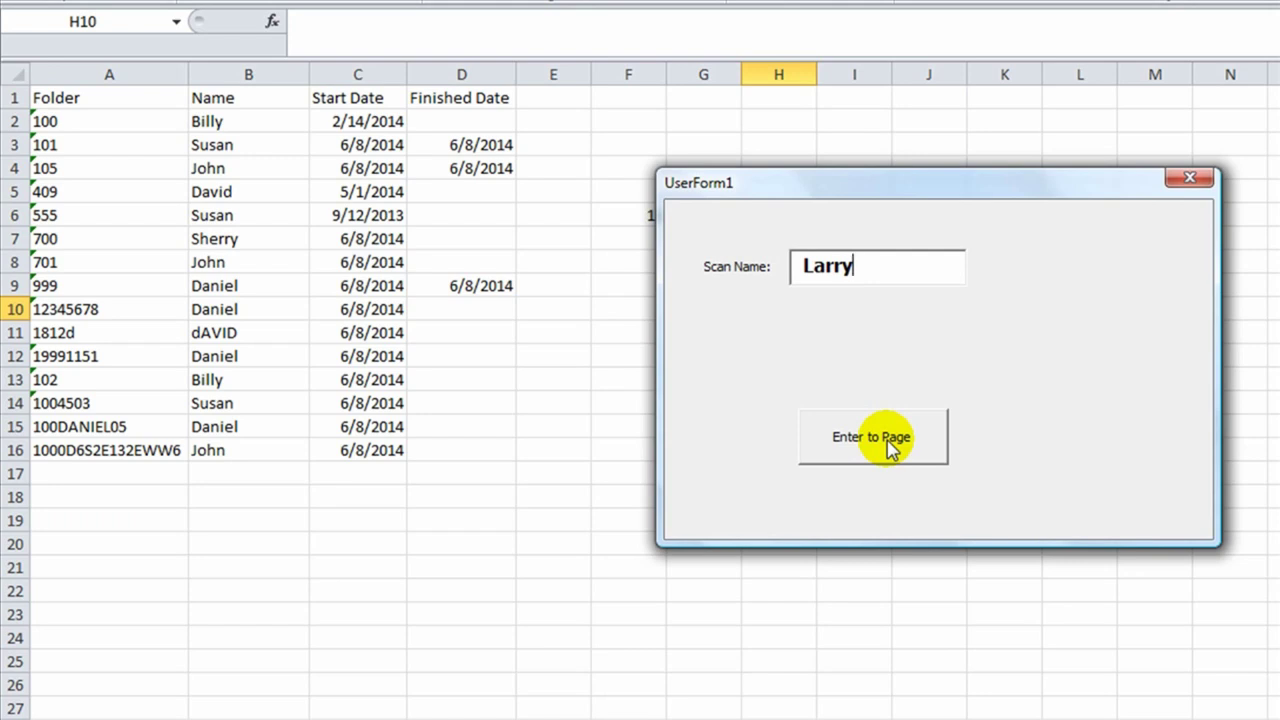
pyautogui.click(890, 442)
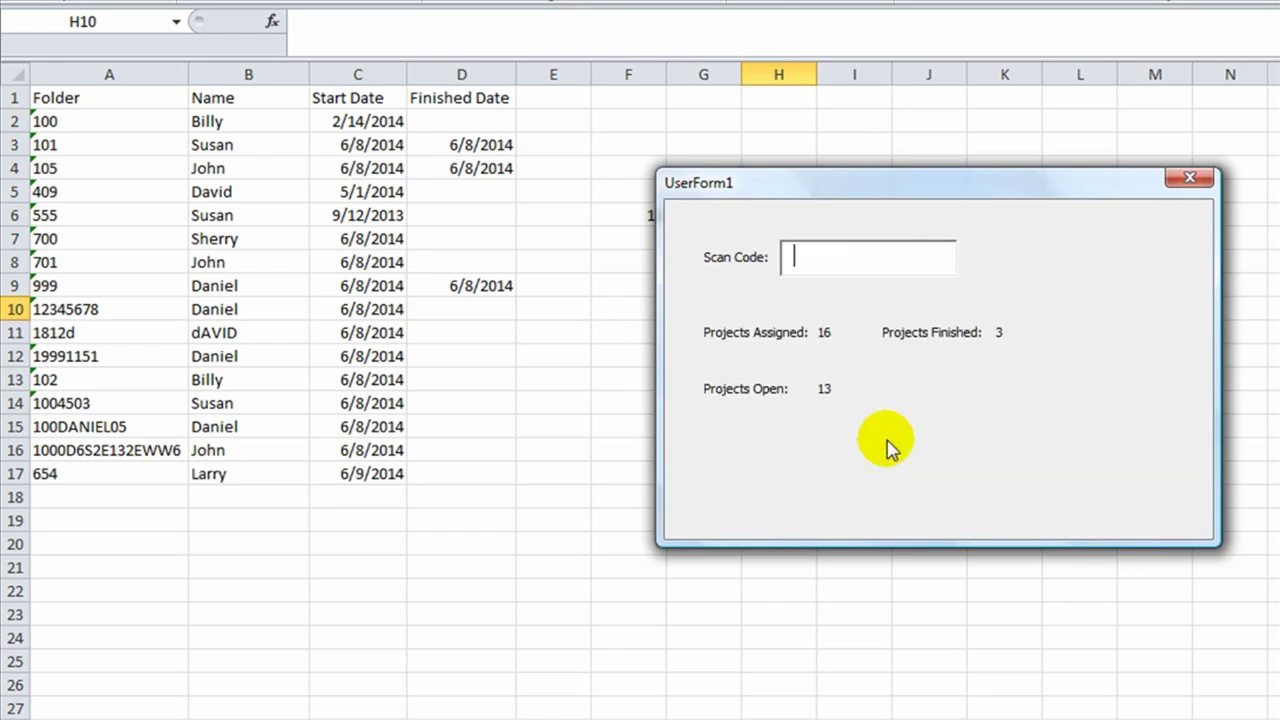